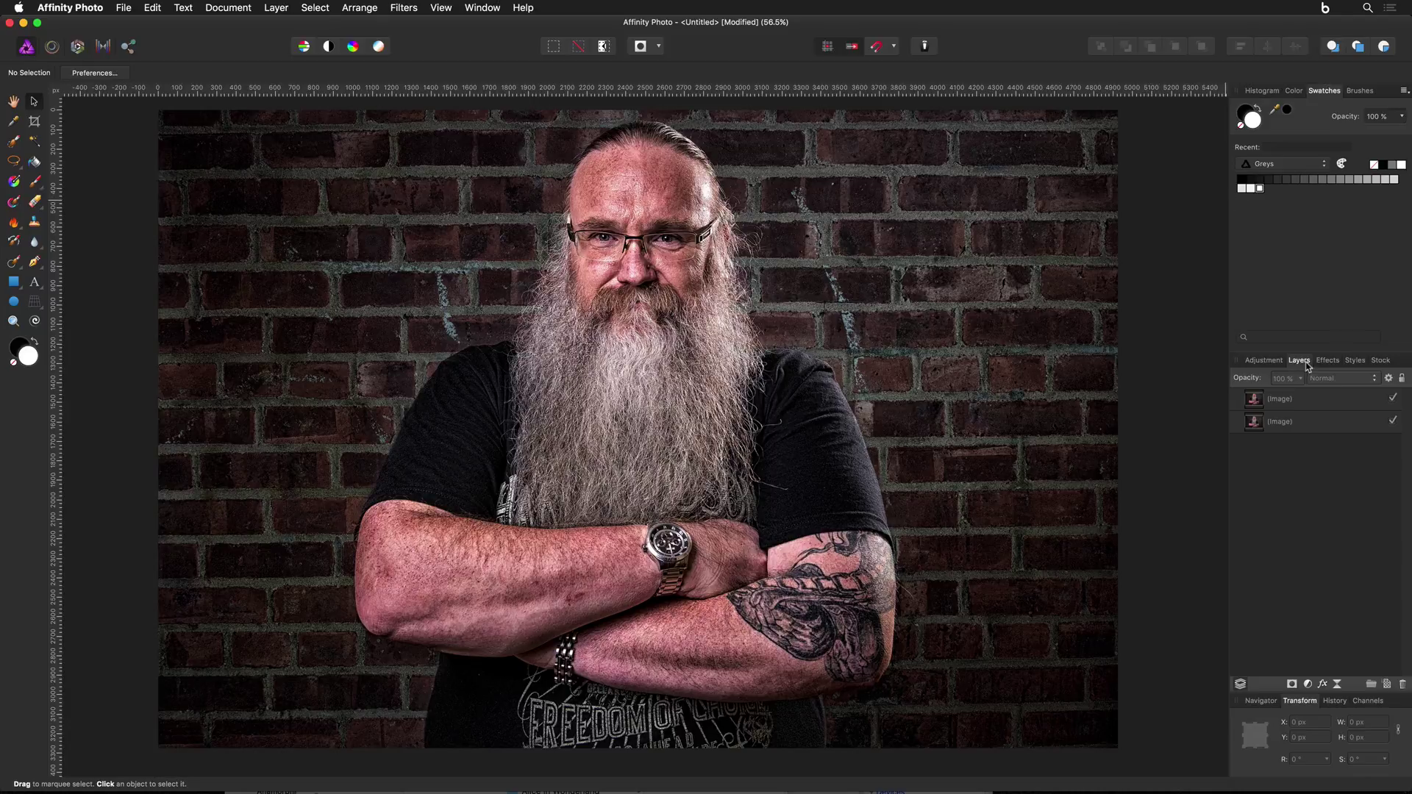
- Delete the extra top photo layer and duplicate the remaining portrait layer
click(1306, 406)
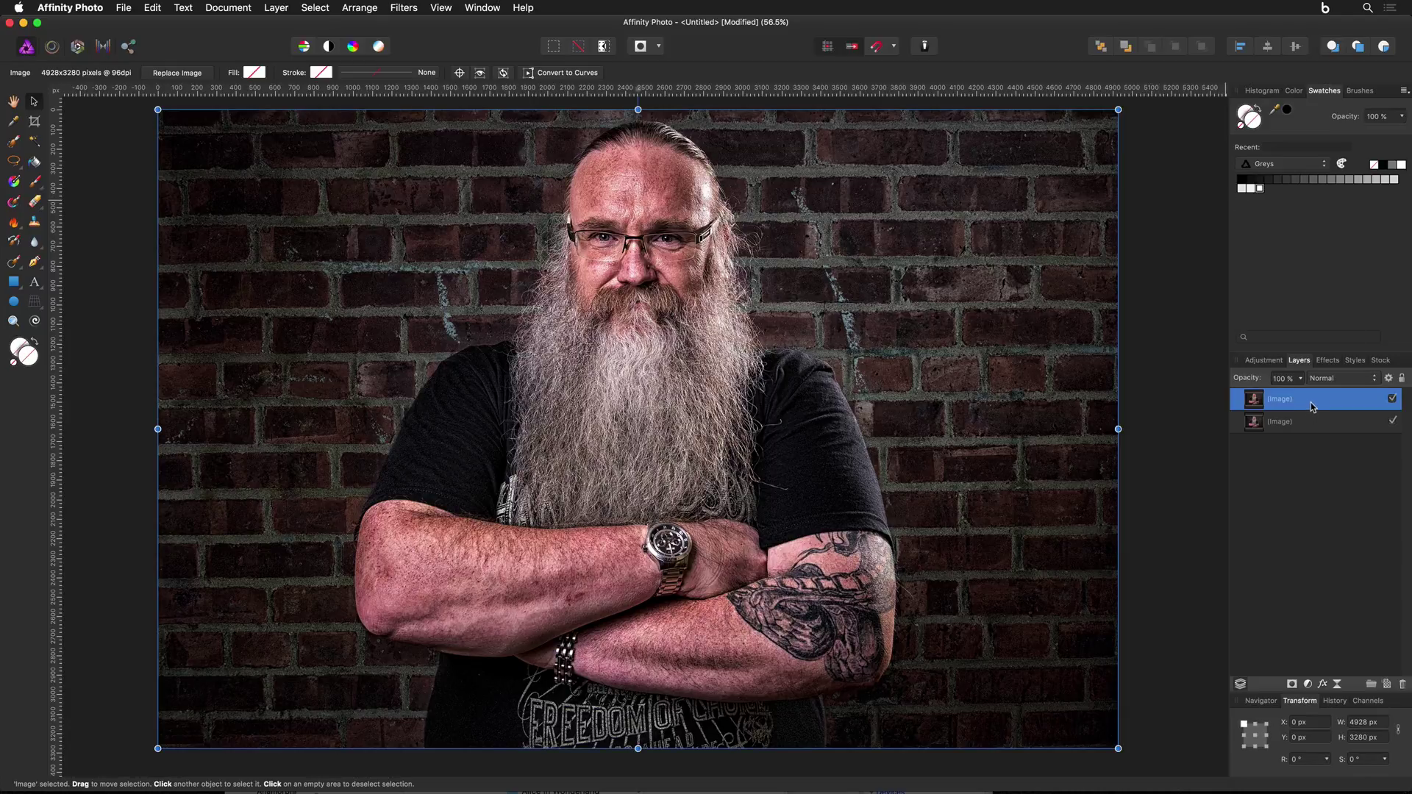
key(super+e)
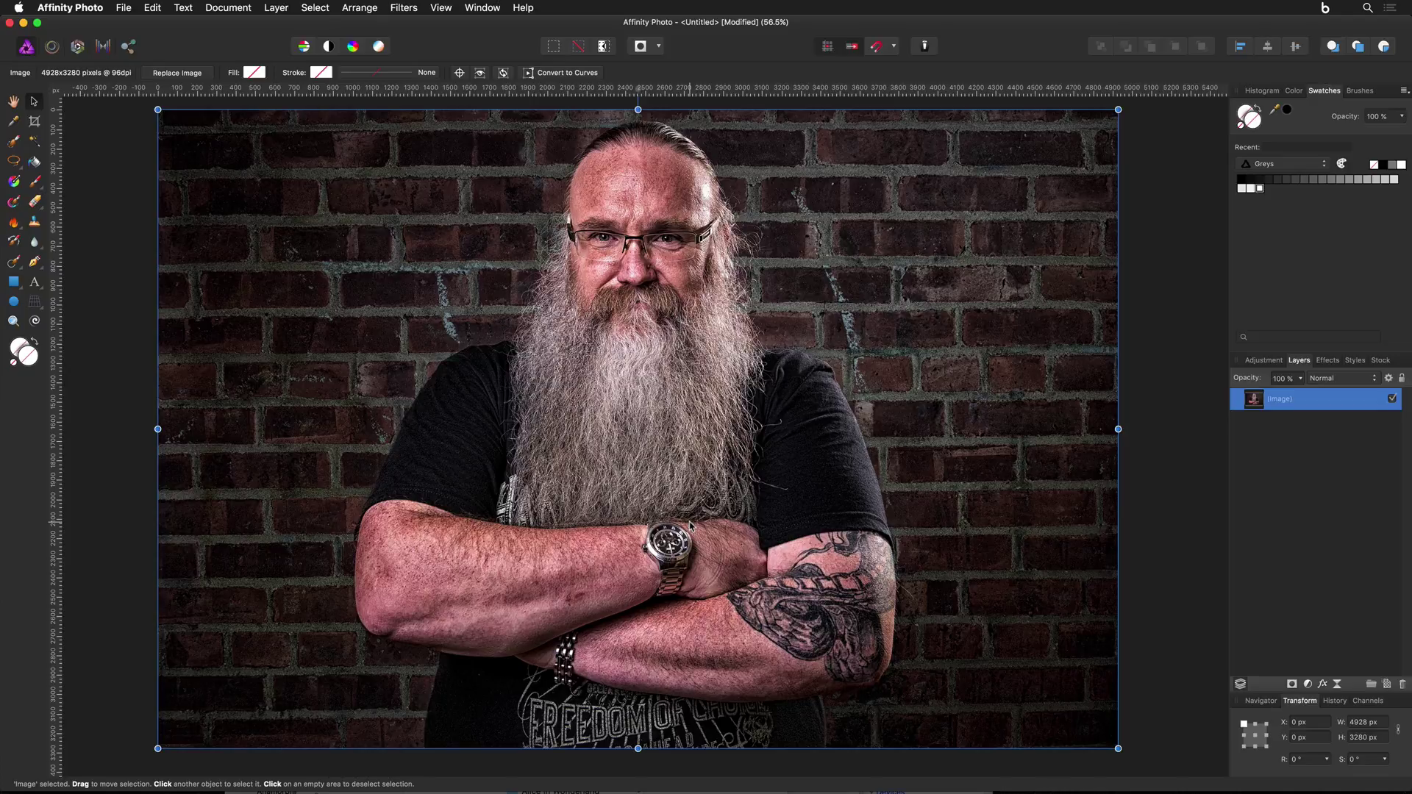
key(super+j)
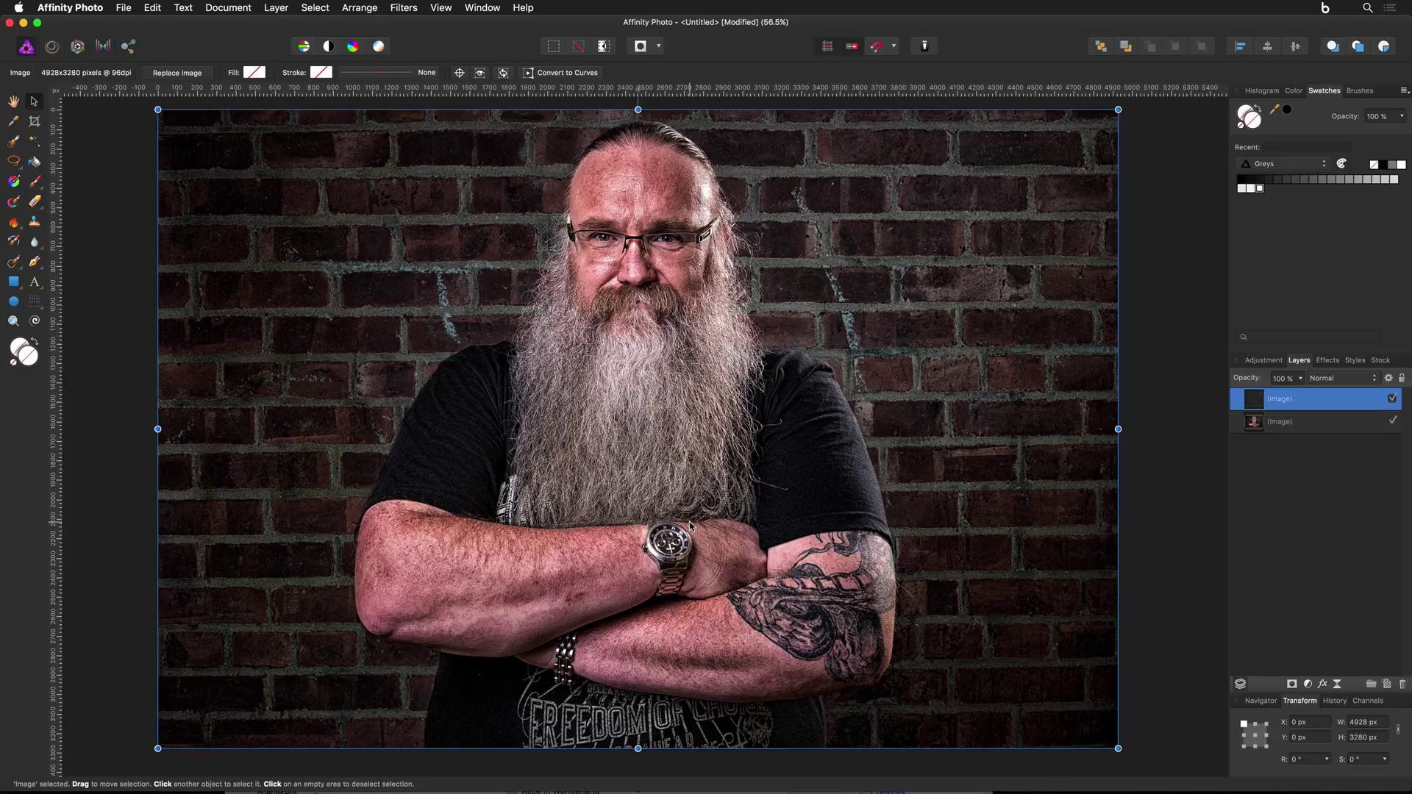
click(1293, 427)
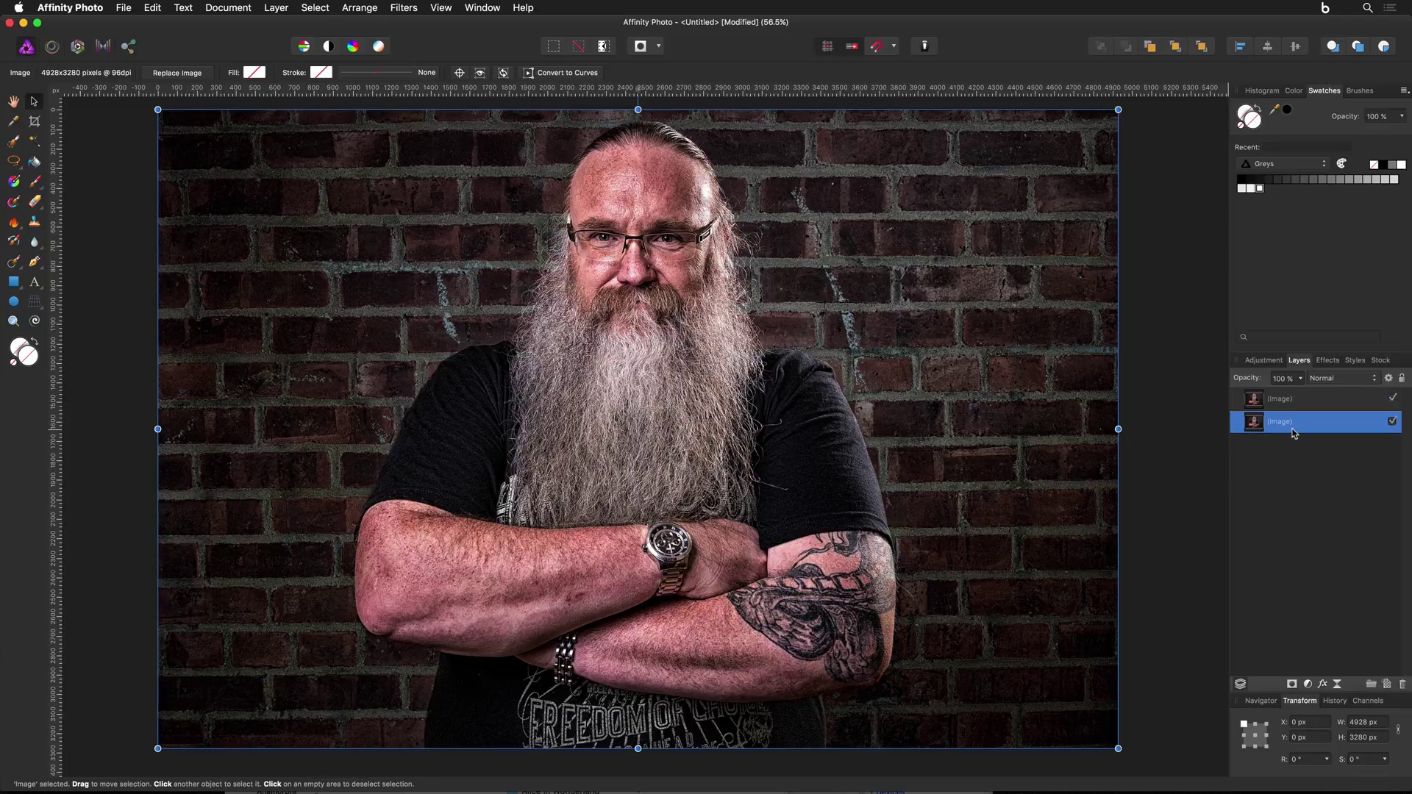
- Apply Blur > Average to the photo copy and move it to the top
click(405, 7)
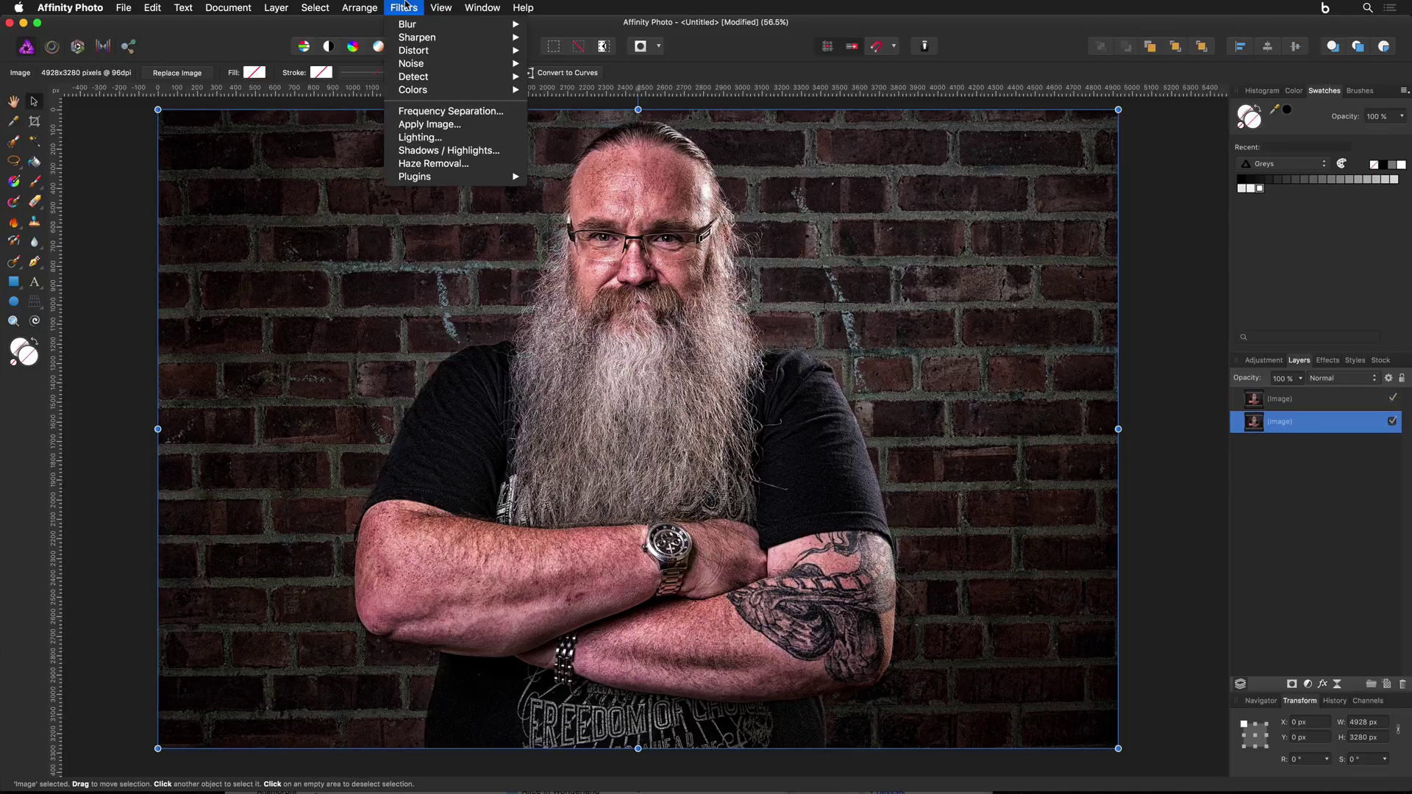
mouse_move(412, 28)
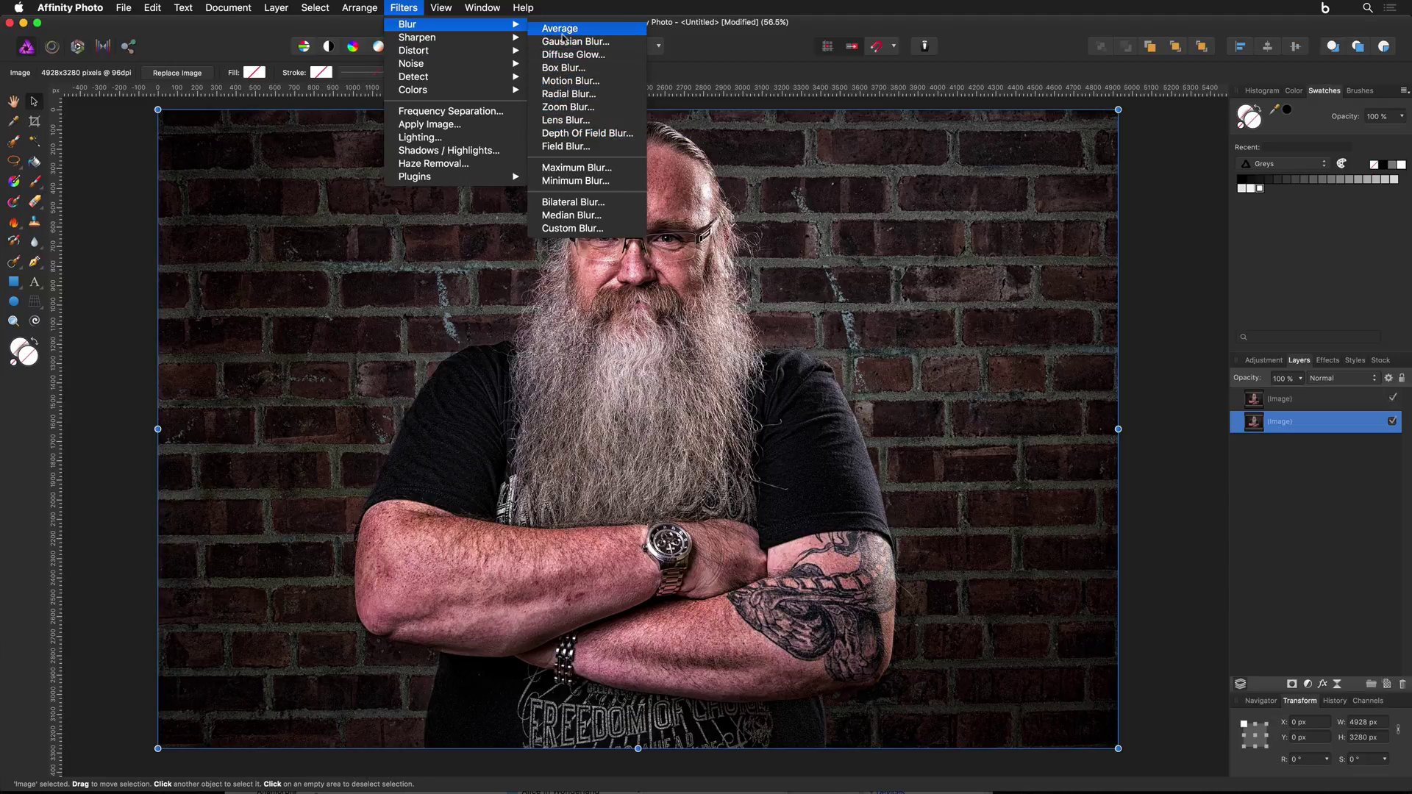
click(562, 32)
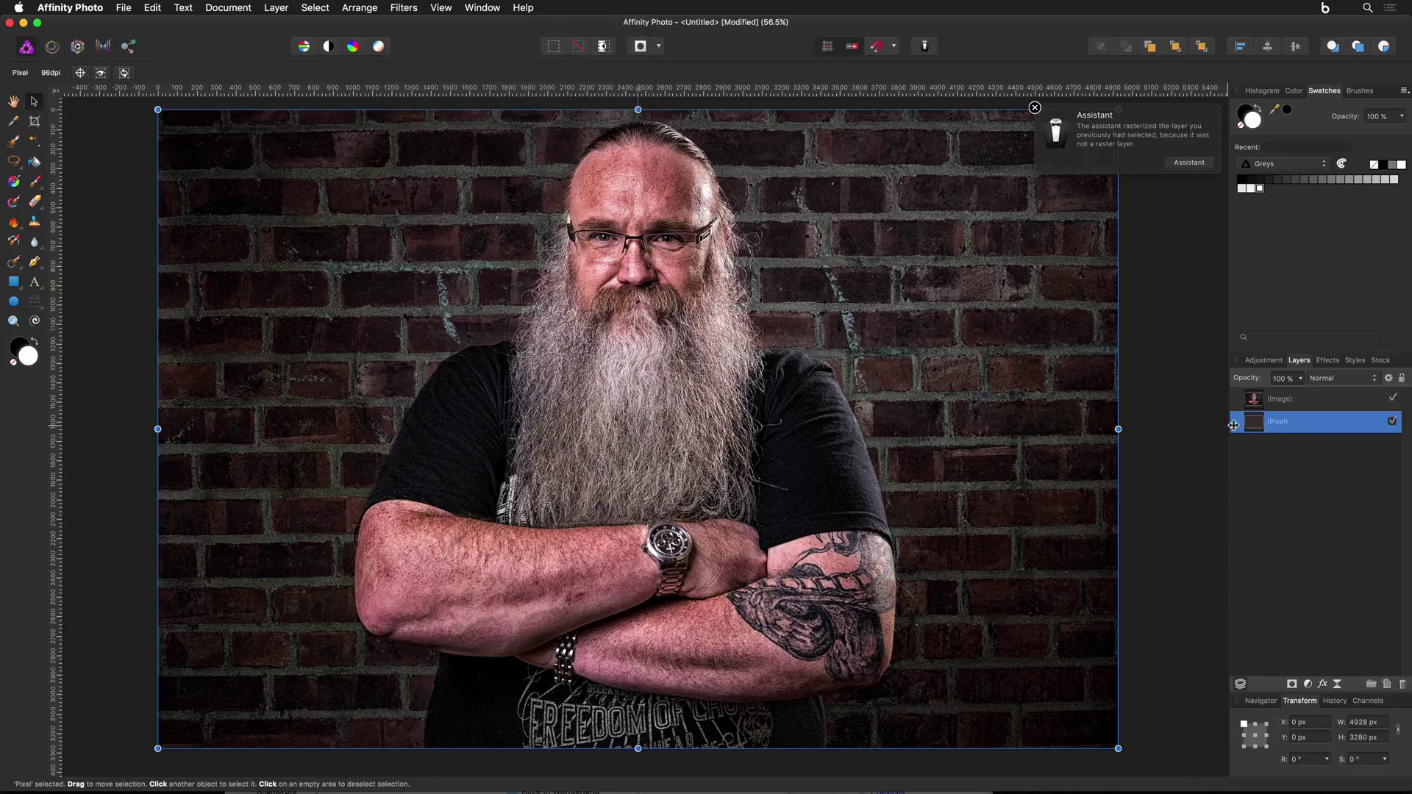
drag(1324, 427, 1320, 395)
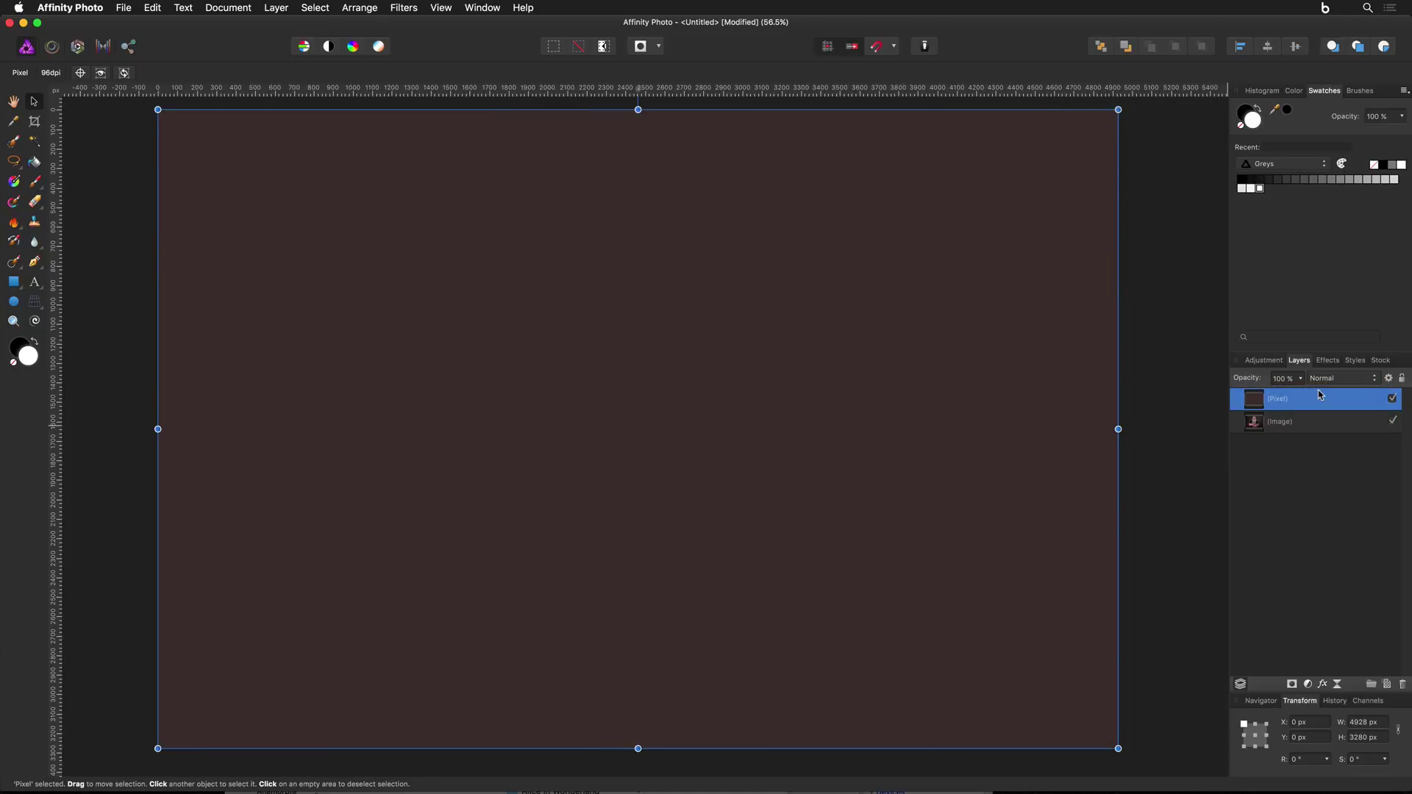
- Set the average-colour layer to Color blend mode at about 31% opacity
click(1301, 379)
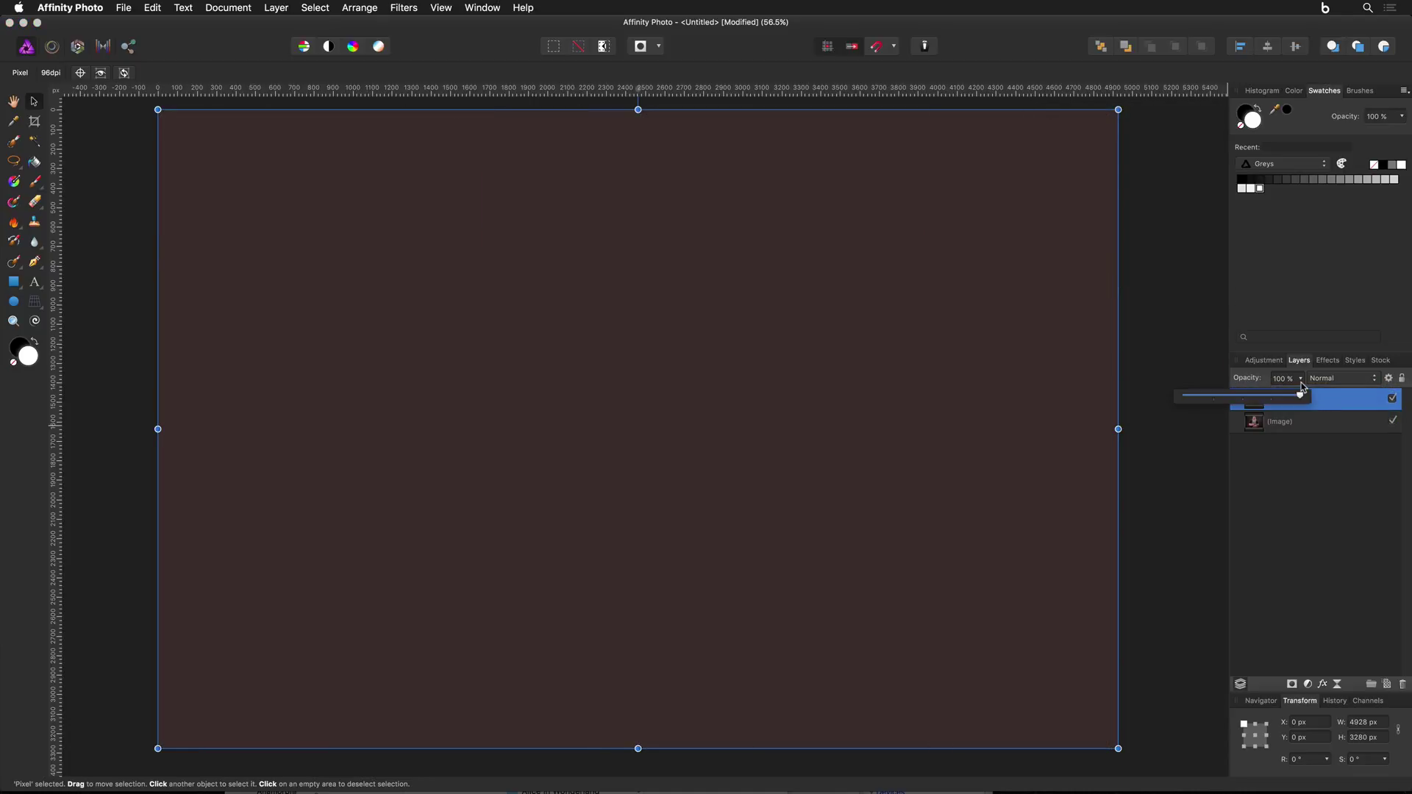
click(1300, 379)
click(1331, 378)
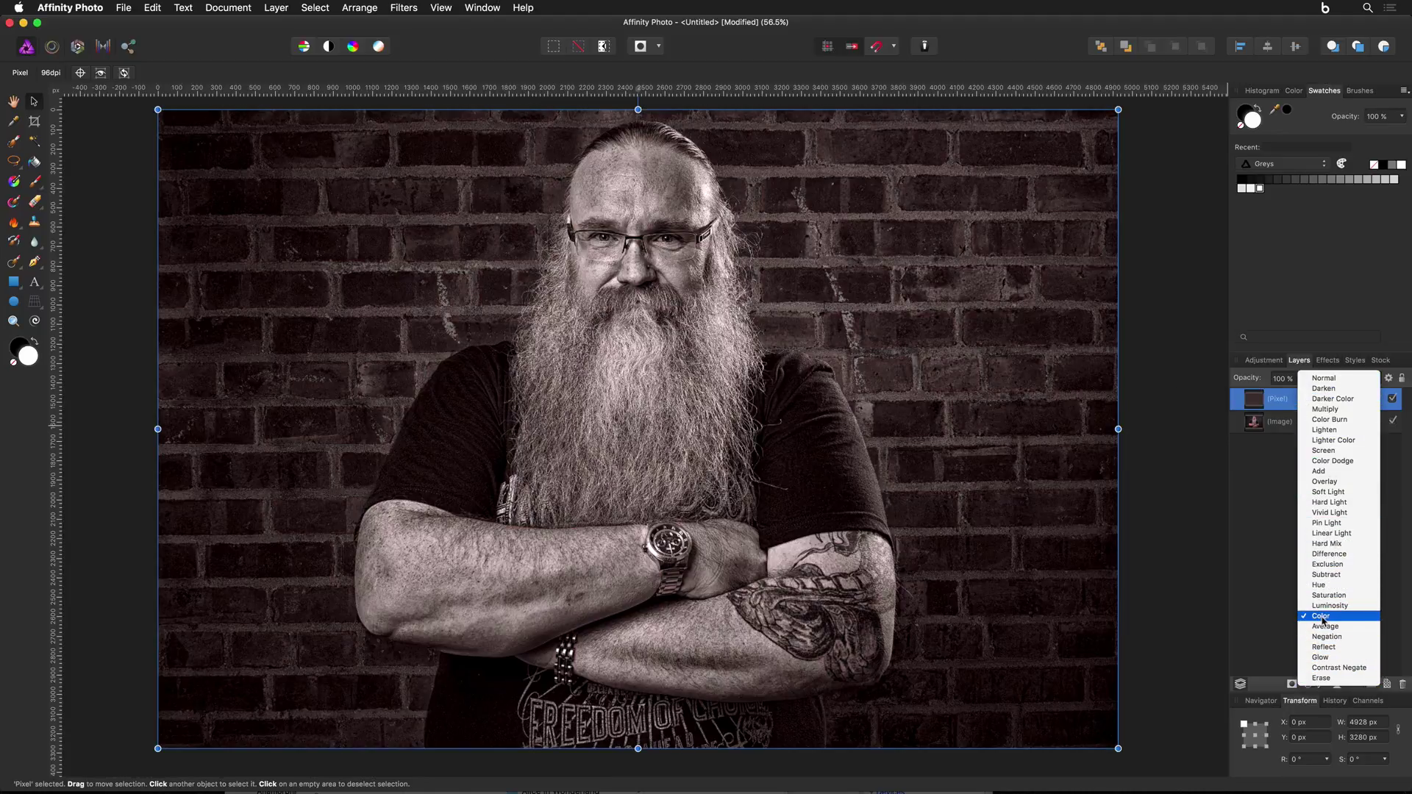
click(1319, 620)
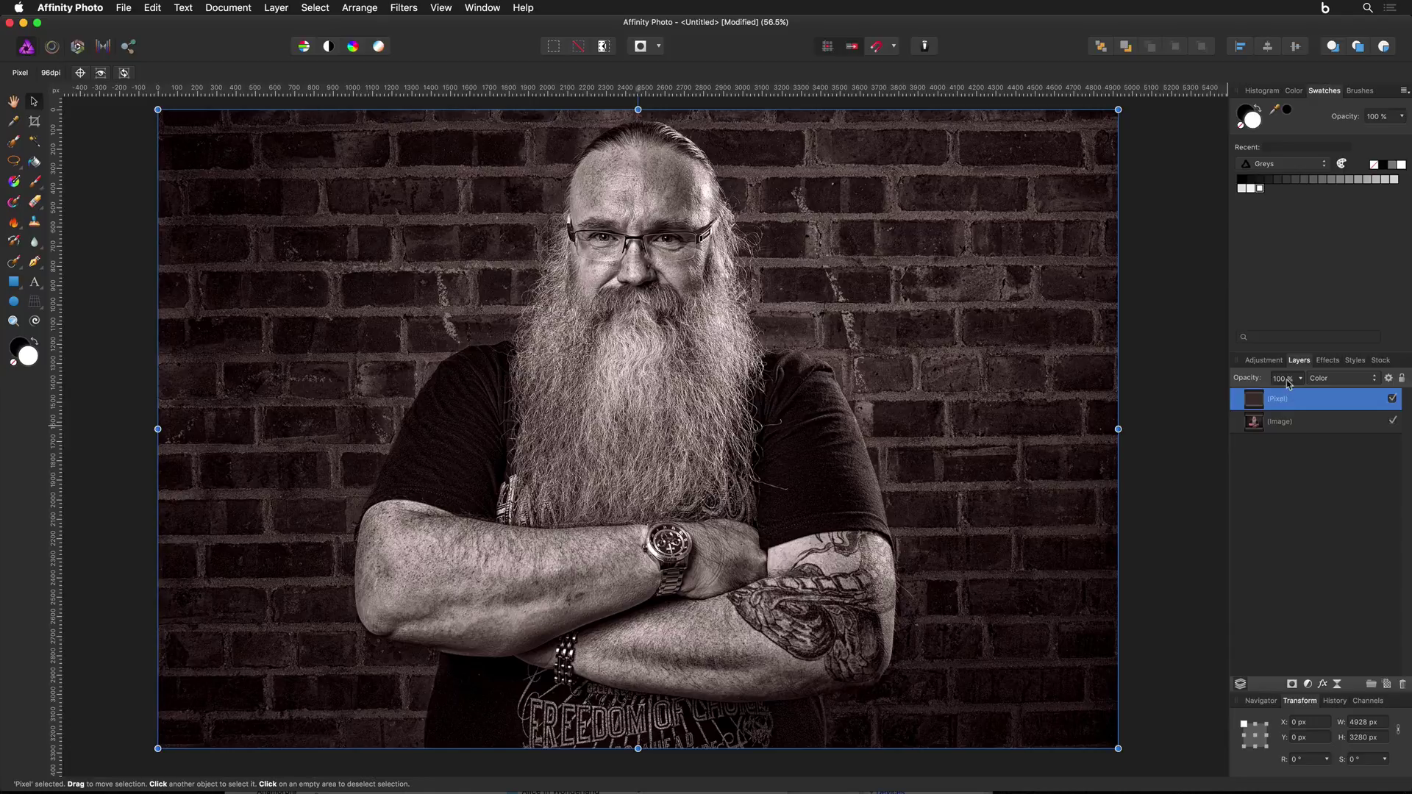
drag(1303, 381, 1221, 399)
click(1312, 478)
- Duplicate the original portrait layer and apply a roughly 44 px Gaussian Blur to the copy
click(1296, 426)
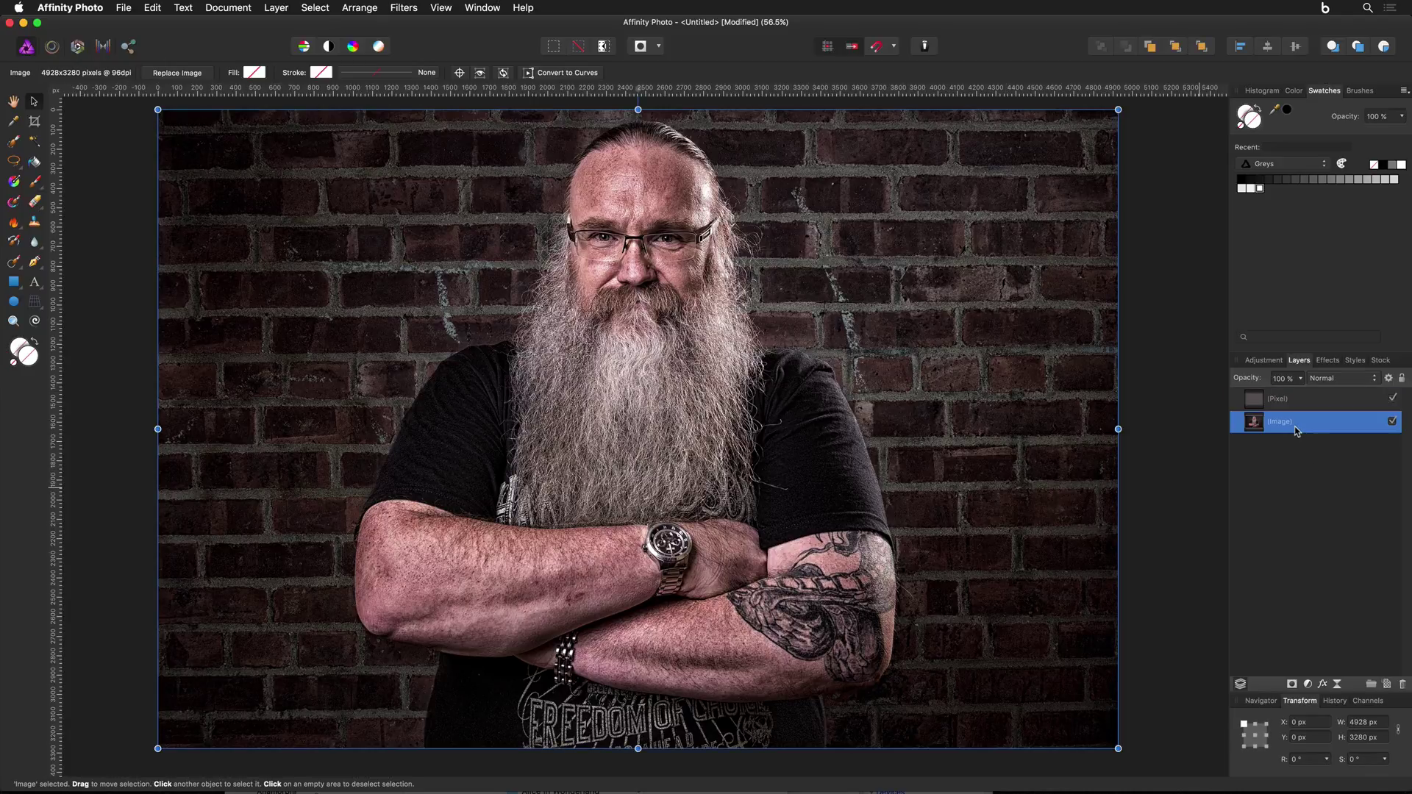
key(super+j)
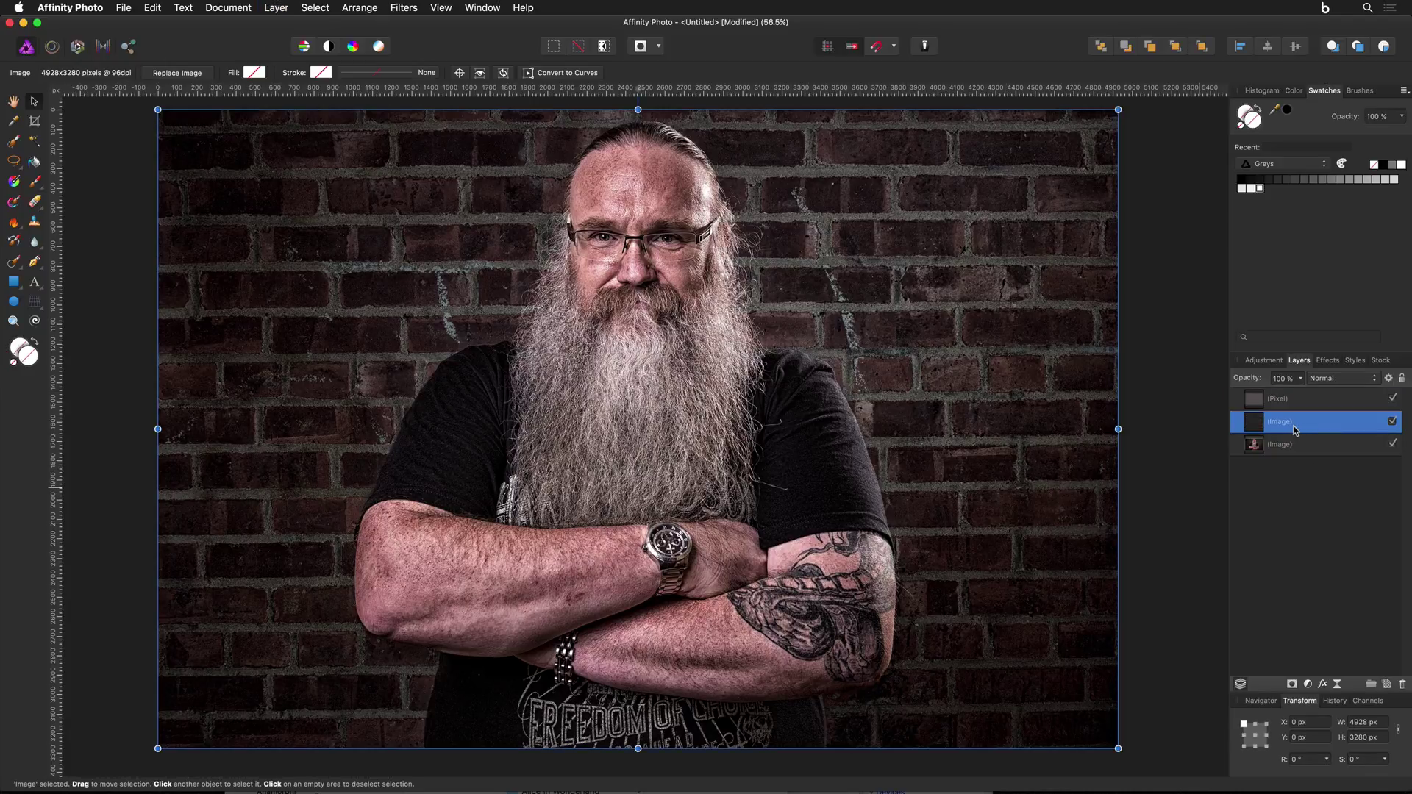
click(409, 9)
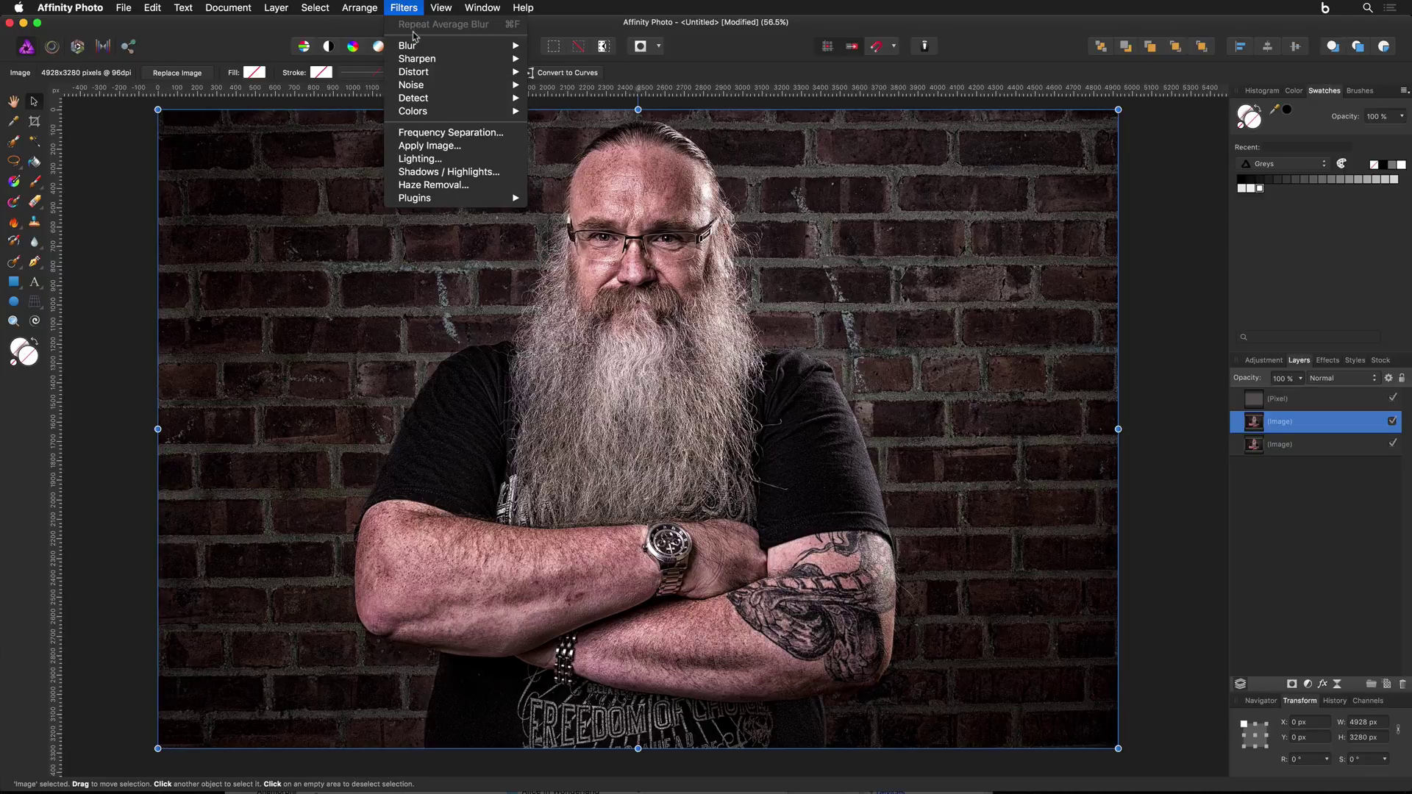
mouse_move(434, 45)
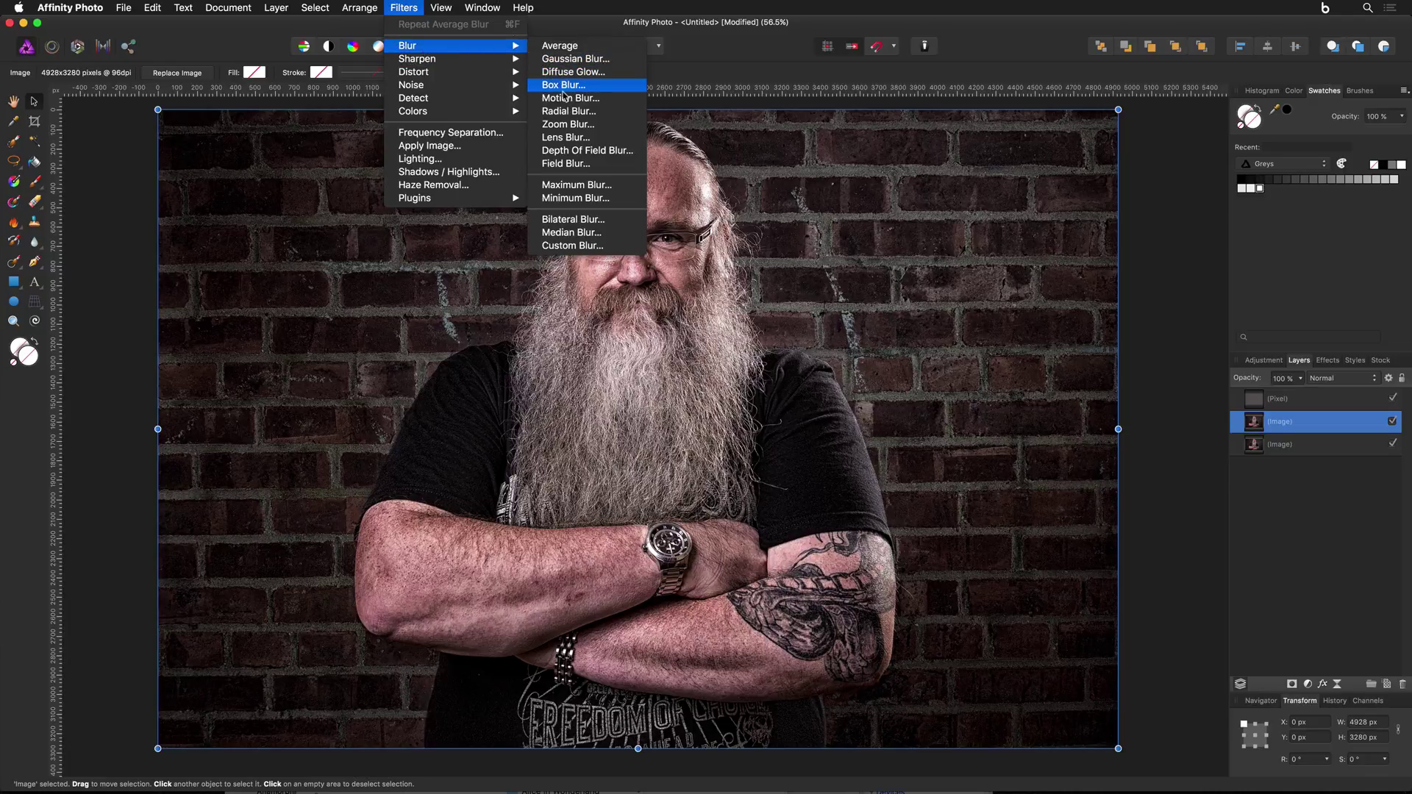
click(574, 59)
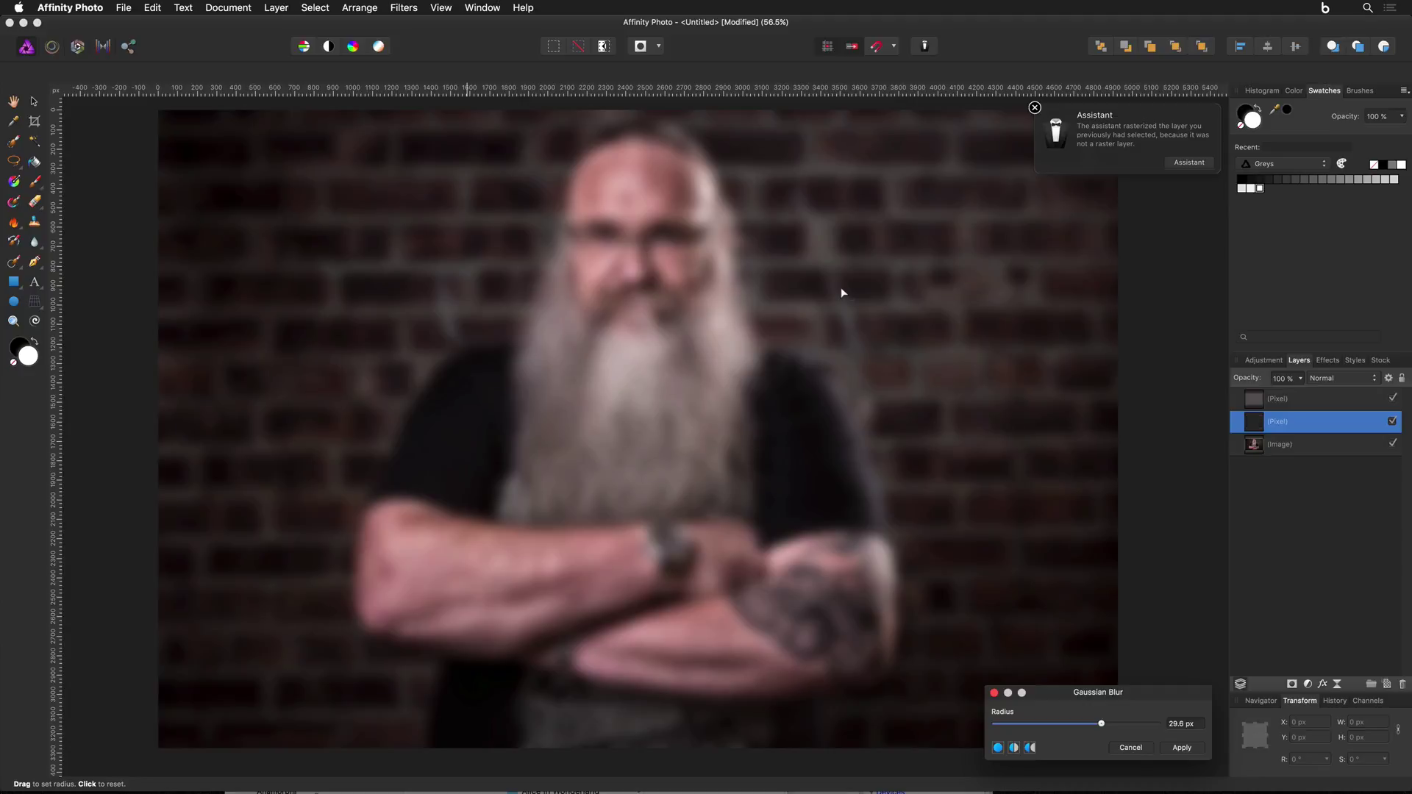
drag(1101, 724, 1131, 726)
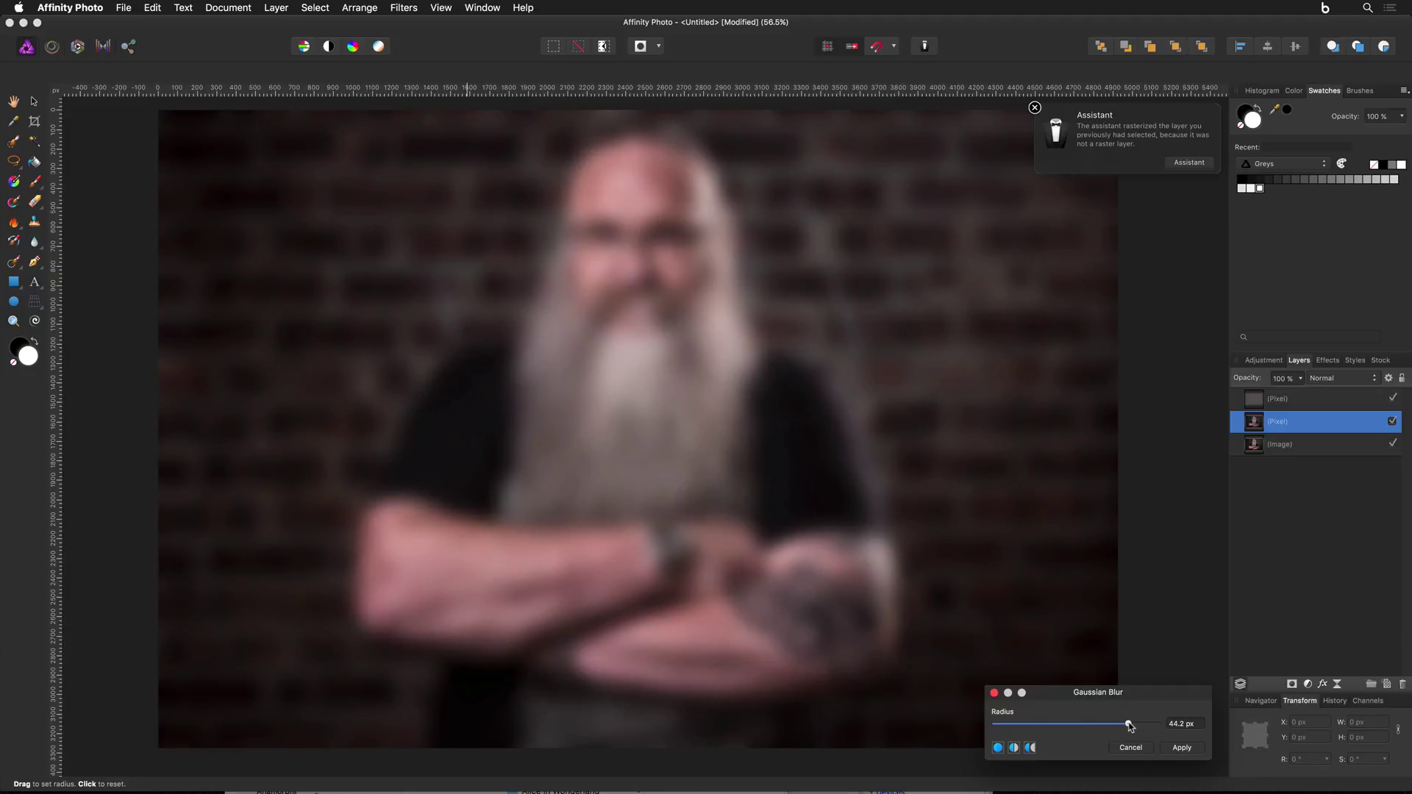
click(1184, 750)
key(v)
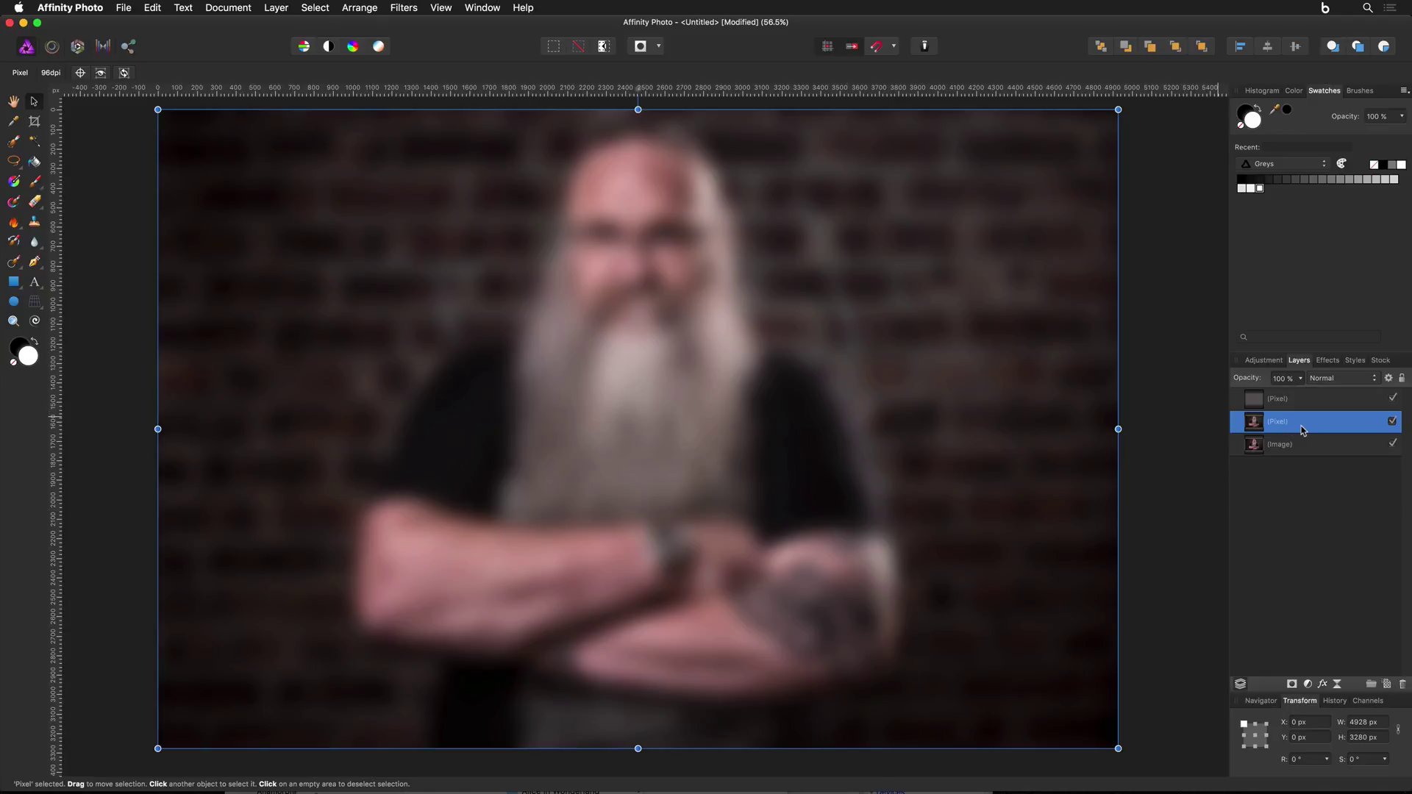
- Set the blurred layer to Soft Light at 70% opacity, toggling its visibility to compare
click(1328, 380)
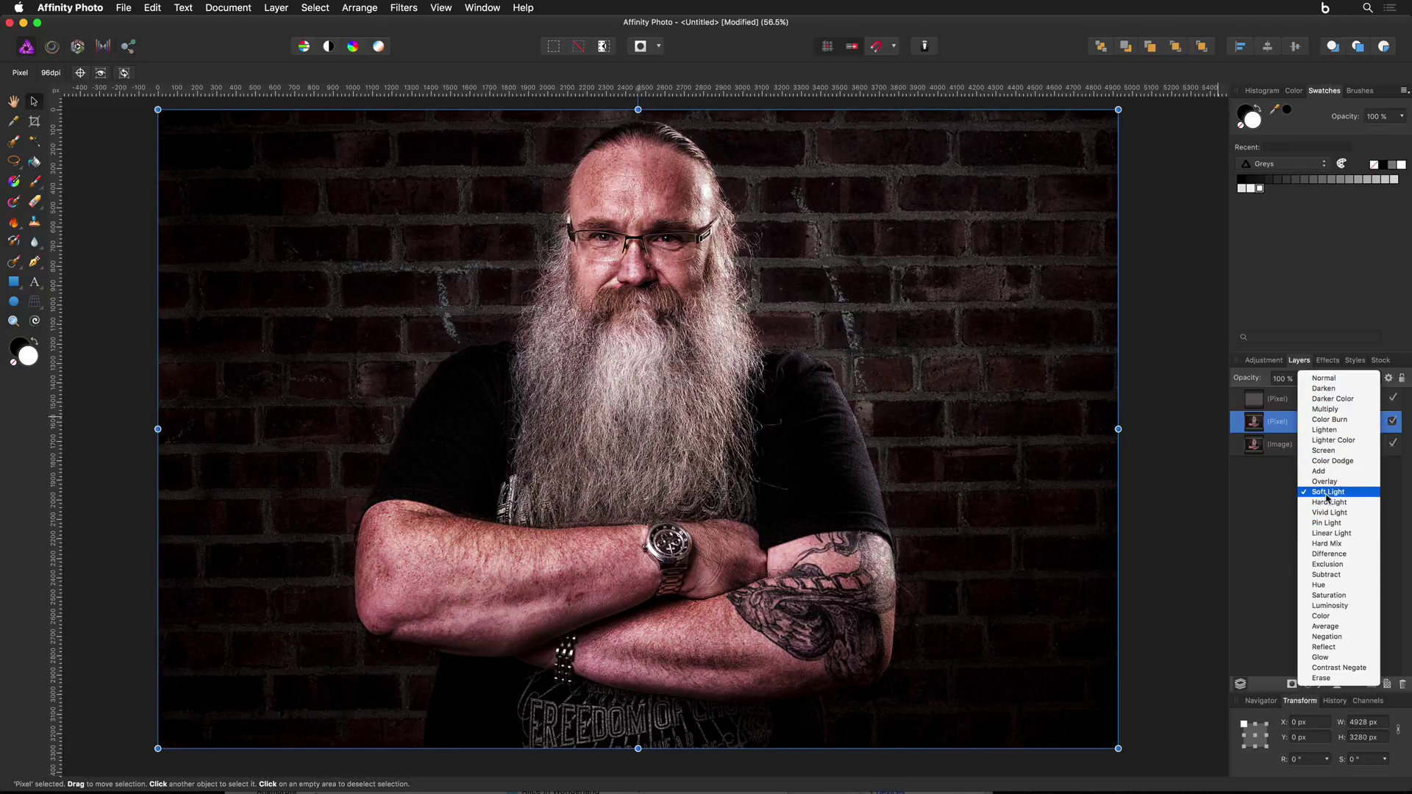
click(1327, 494)
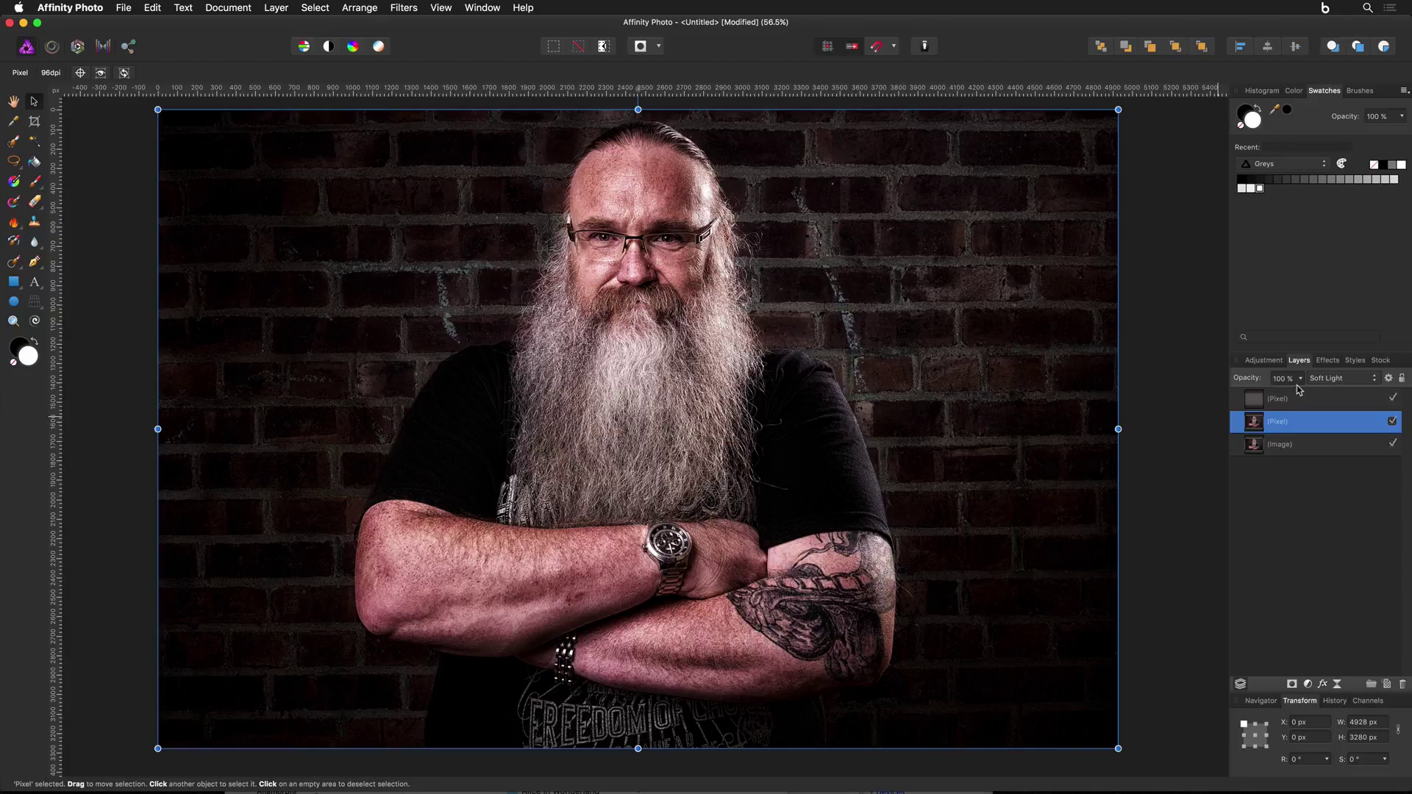
click(1300, 380)
drag(1303, 398, 1264, 398)
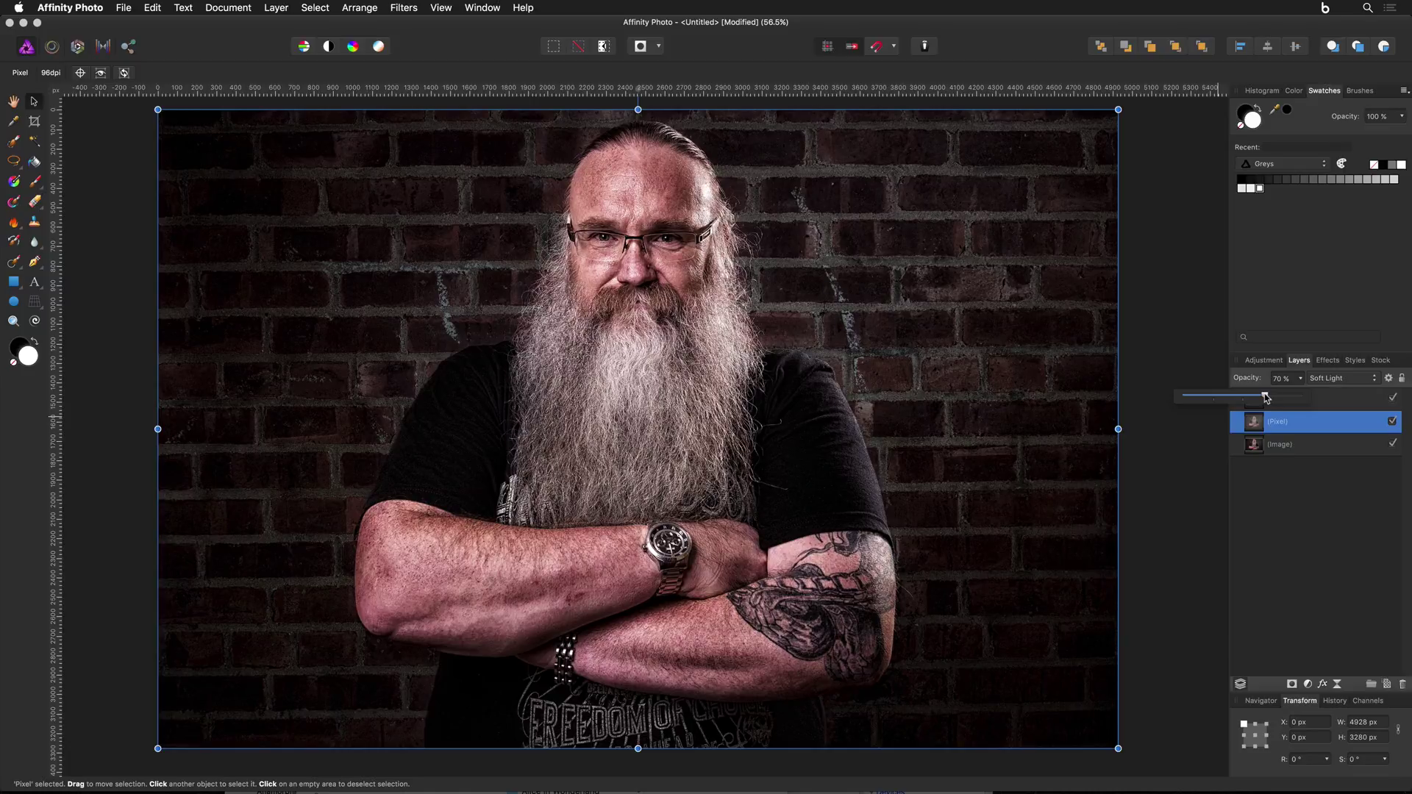
click(1391, 423)
click(1391, 423)
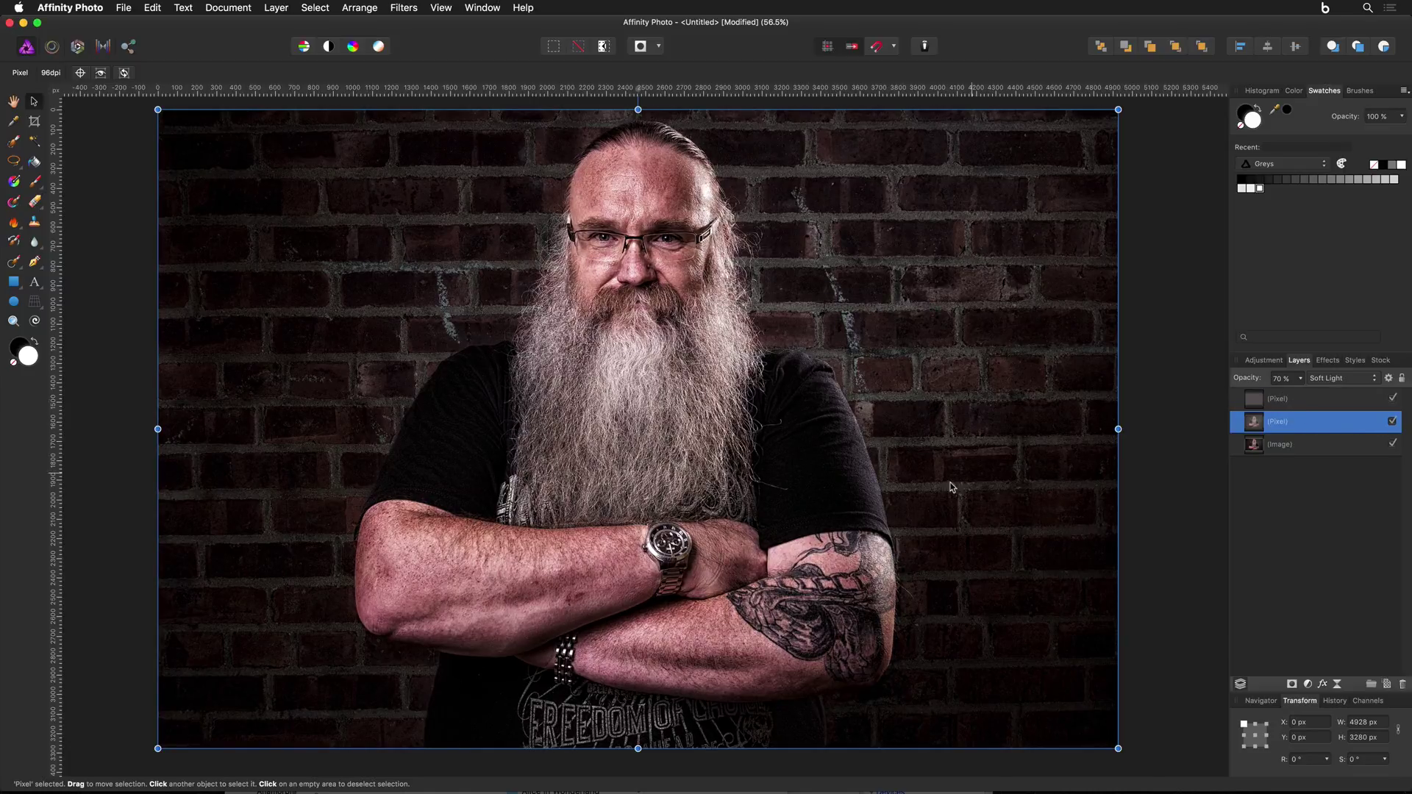
click(1156, 485)
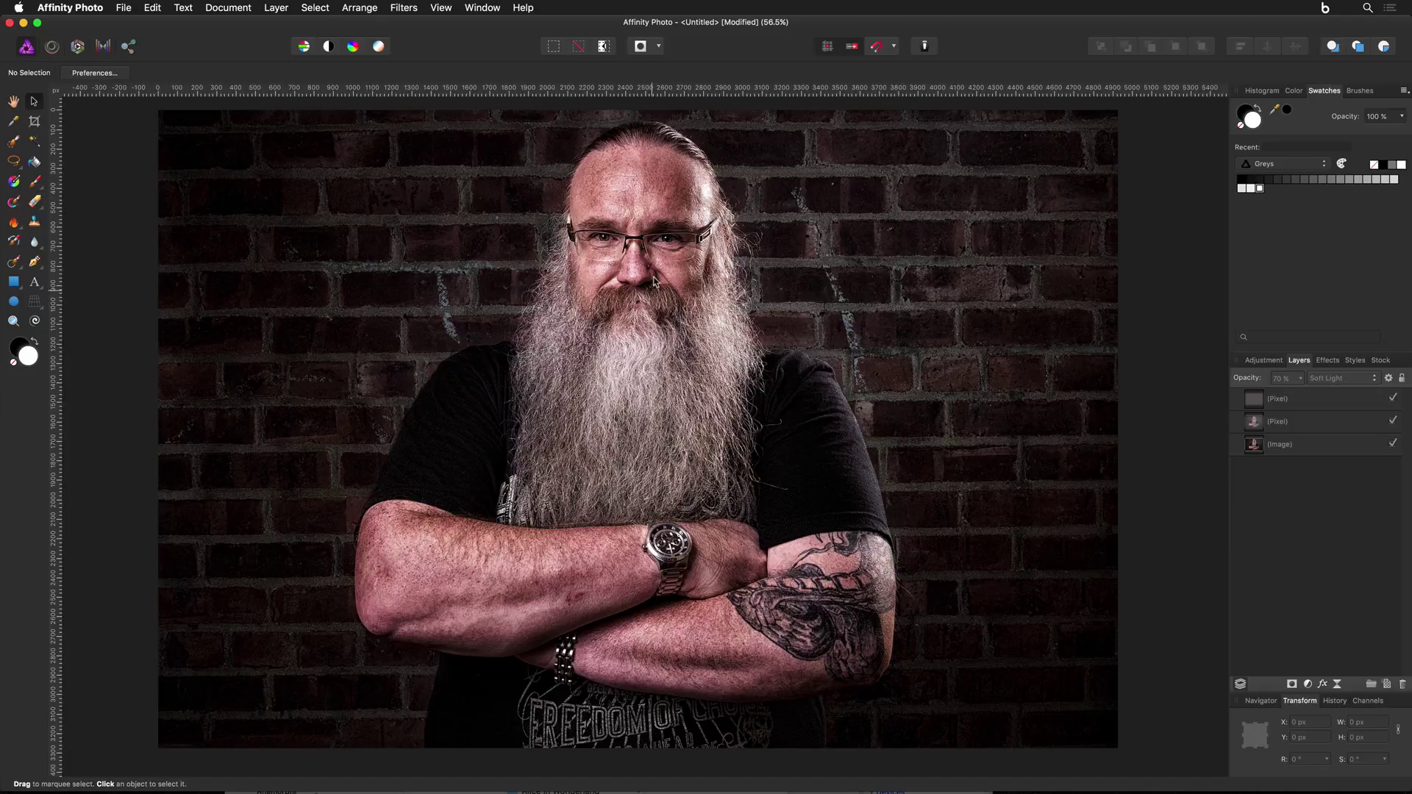
- Use Merge Visible on the top layer to create a new merged pixel layer
click(1317, 401)
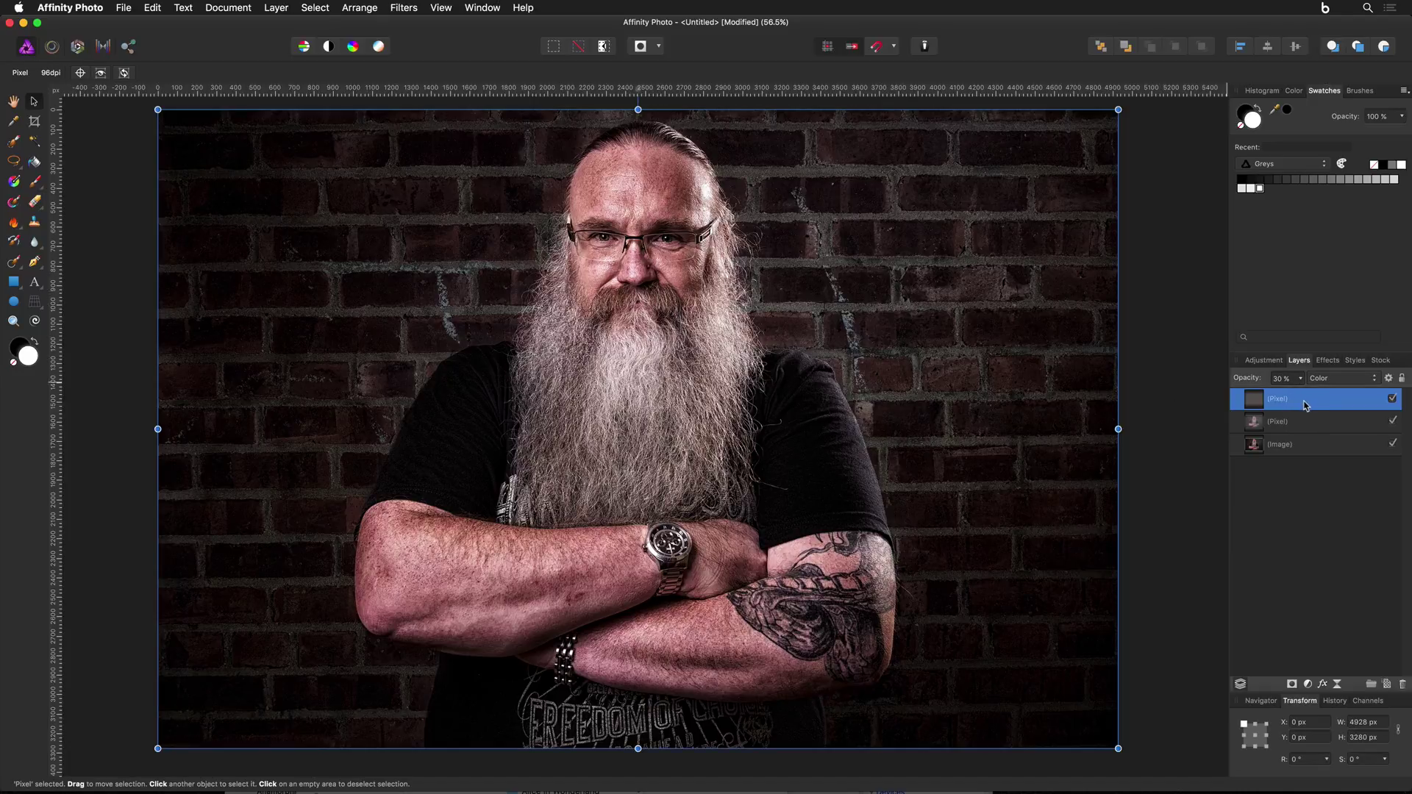
right_click(1305, 405)
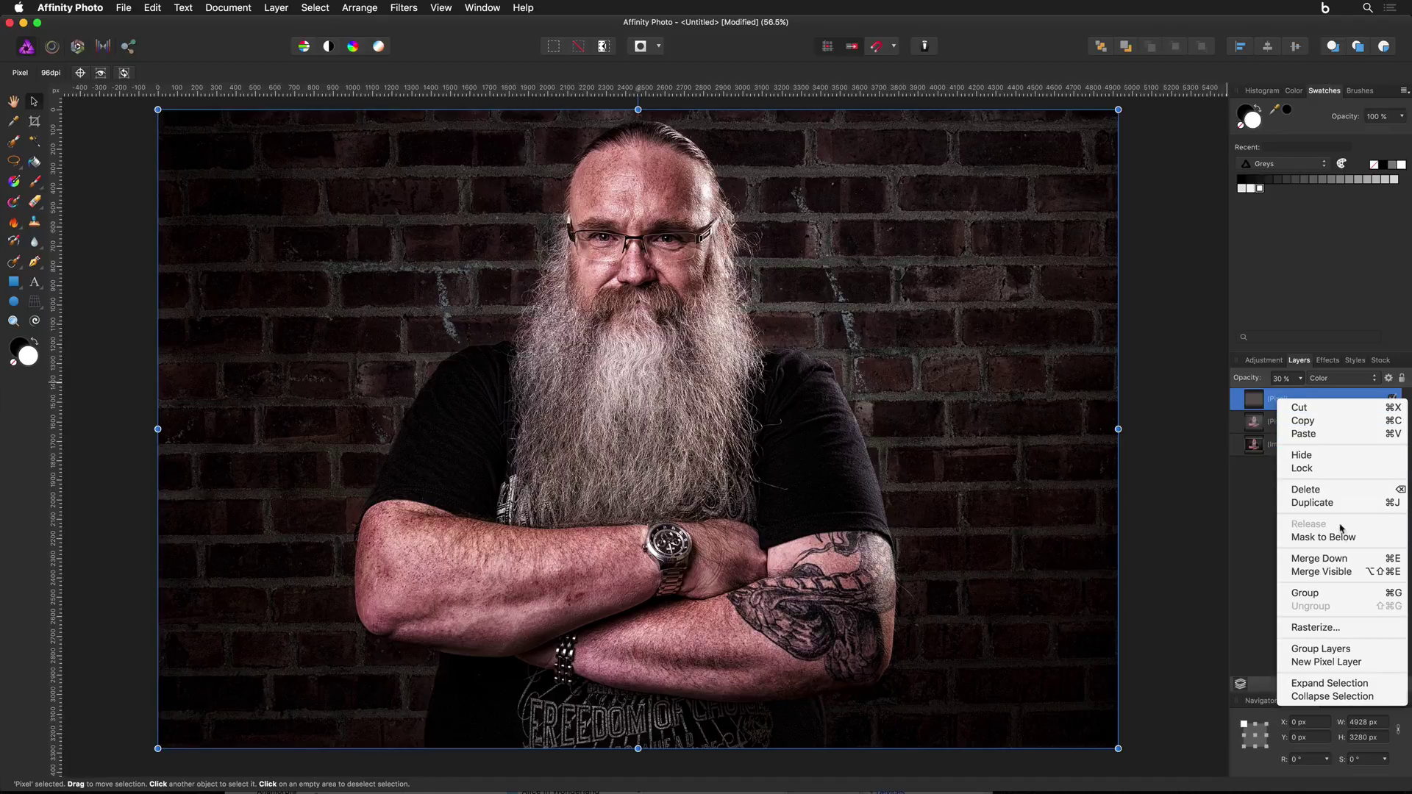
click(1351, 573)
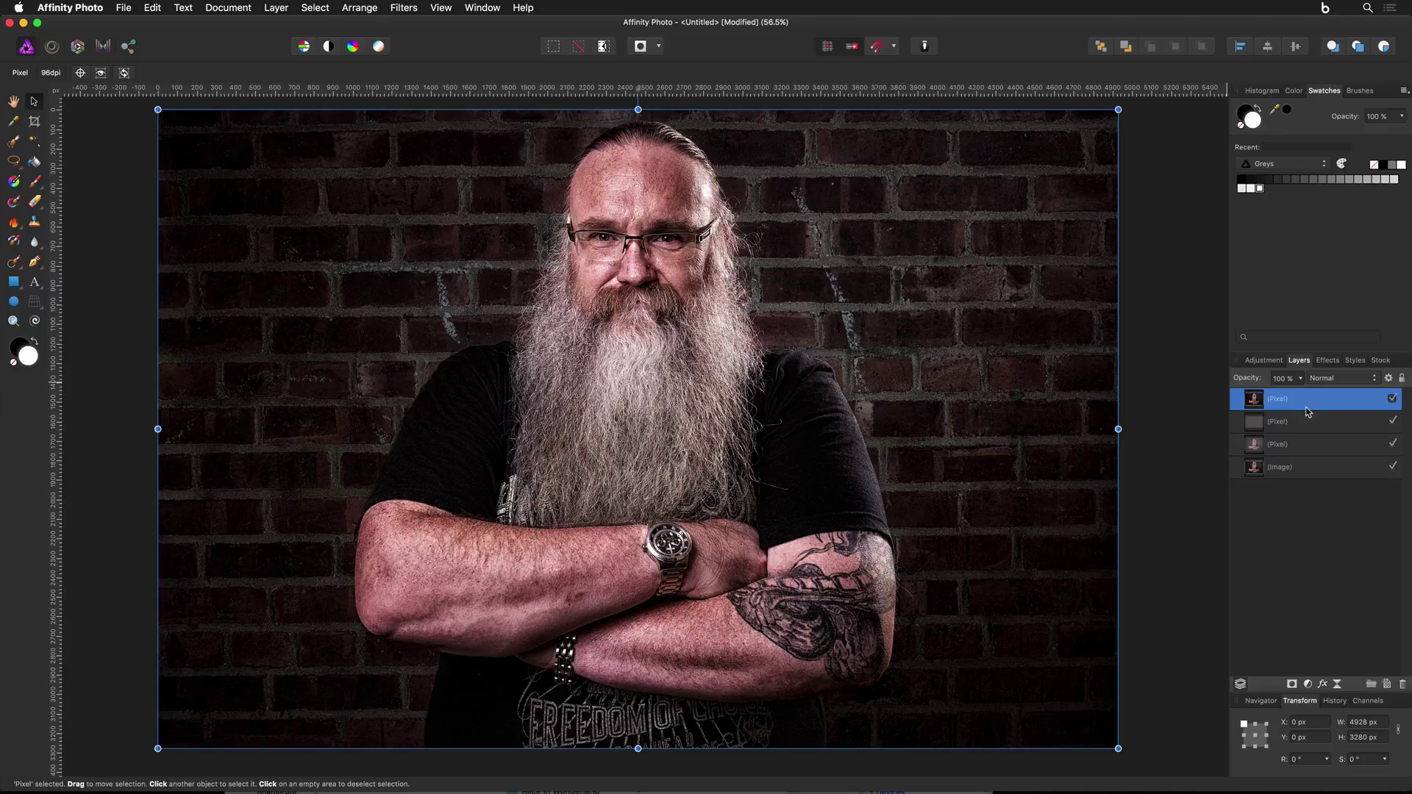
click(105, 57)
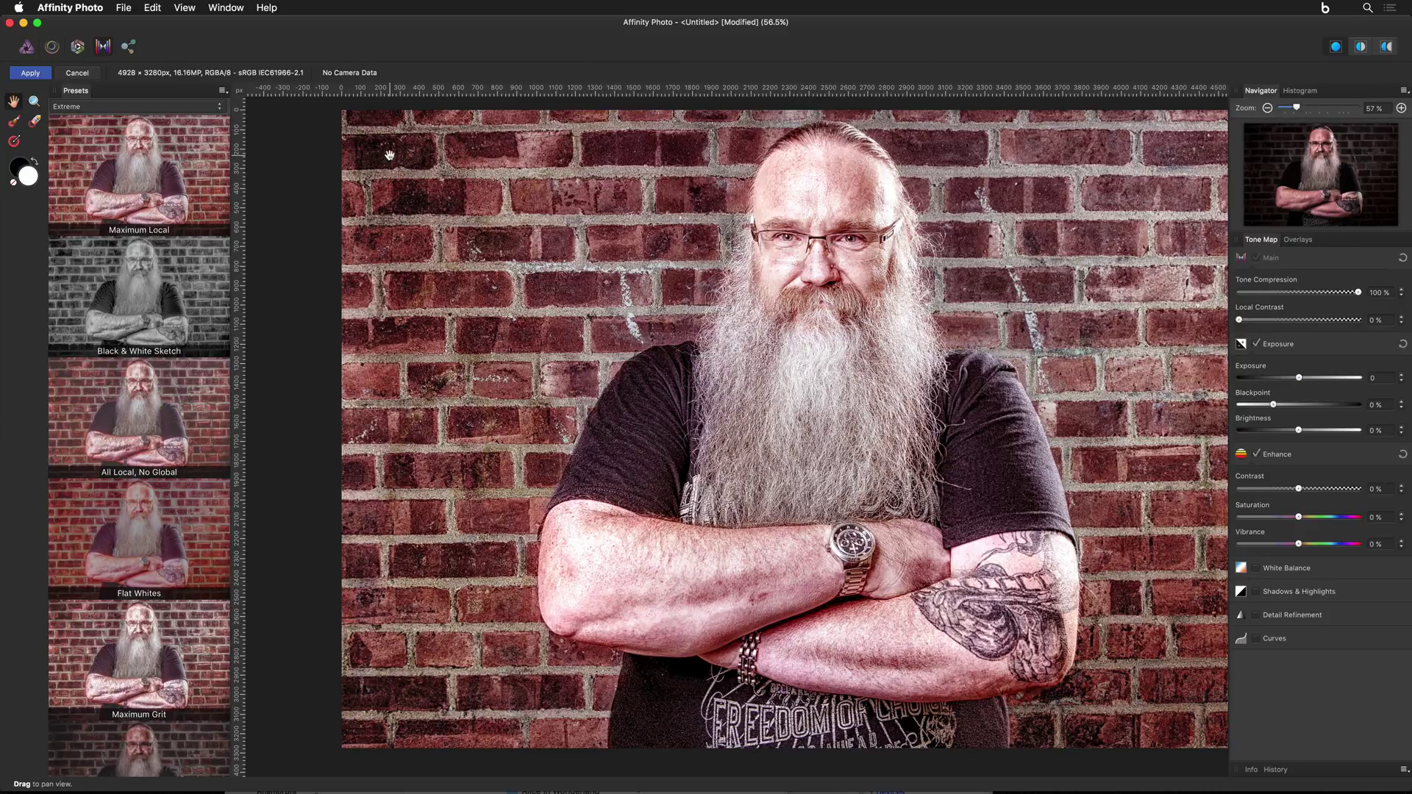
- Preview presets Maximum Local, Black & White Sketch, All Local No Global, Maximum Grit, Zero Compression
click(208, 173)
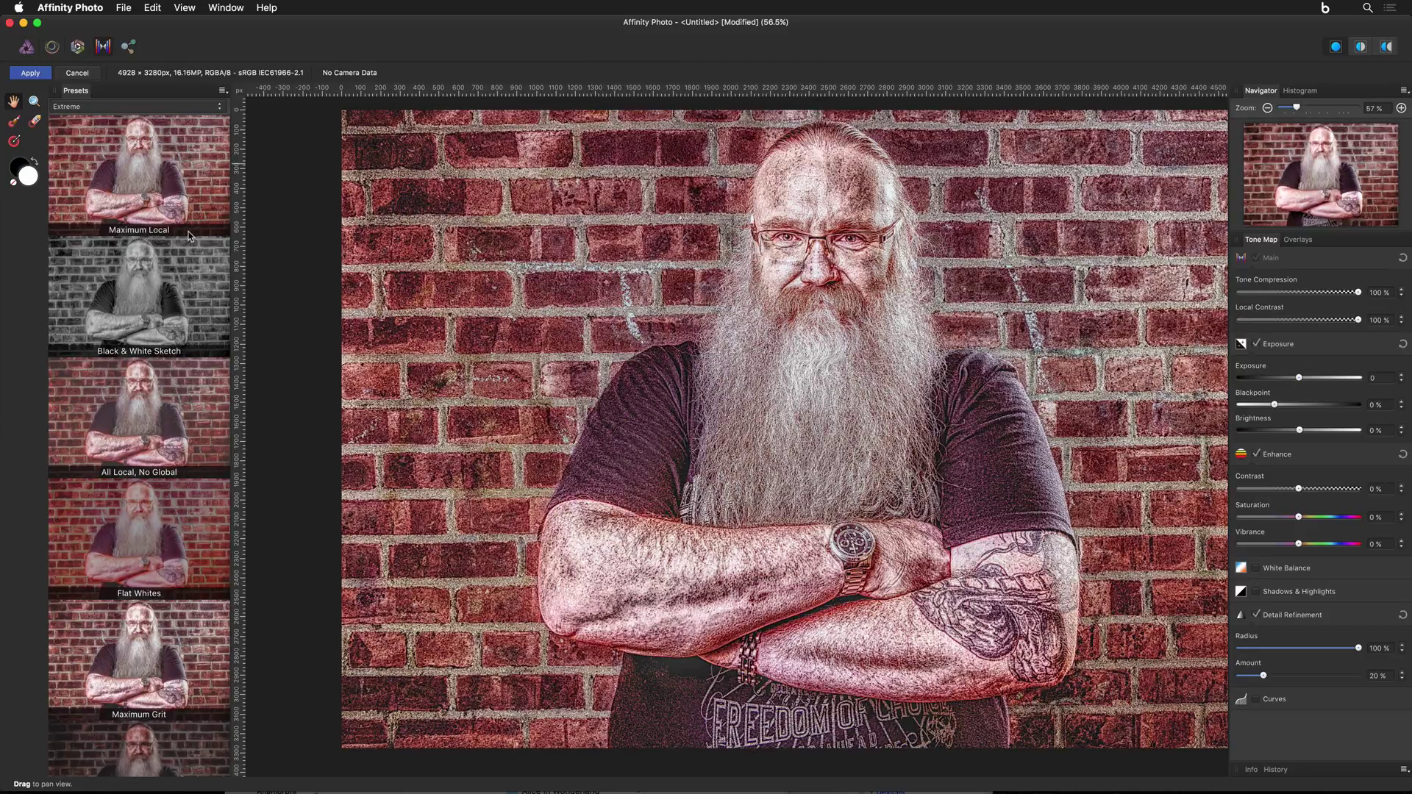
click(181, 270)
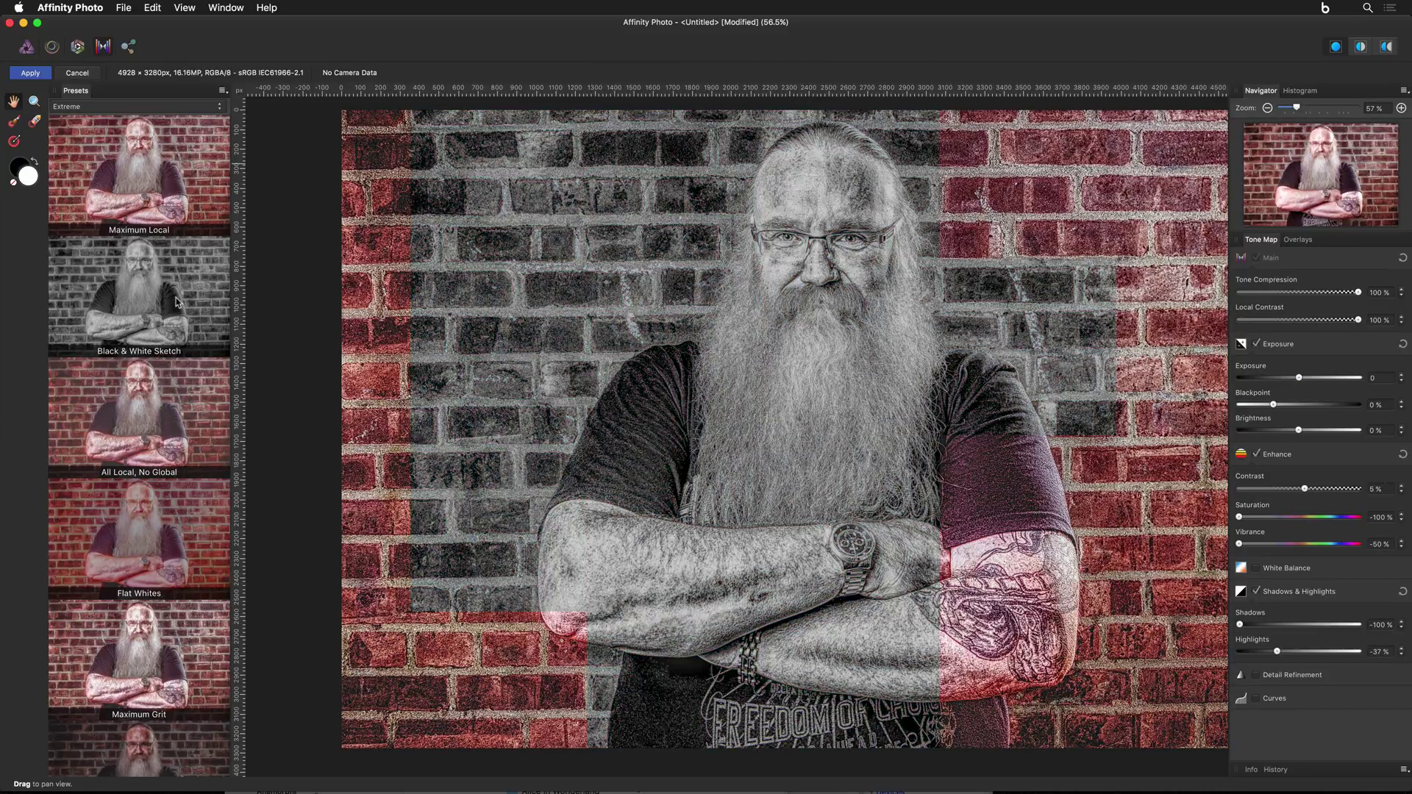
click(167, 384)
click(180, 493)
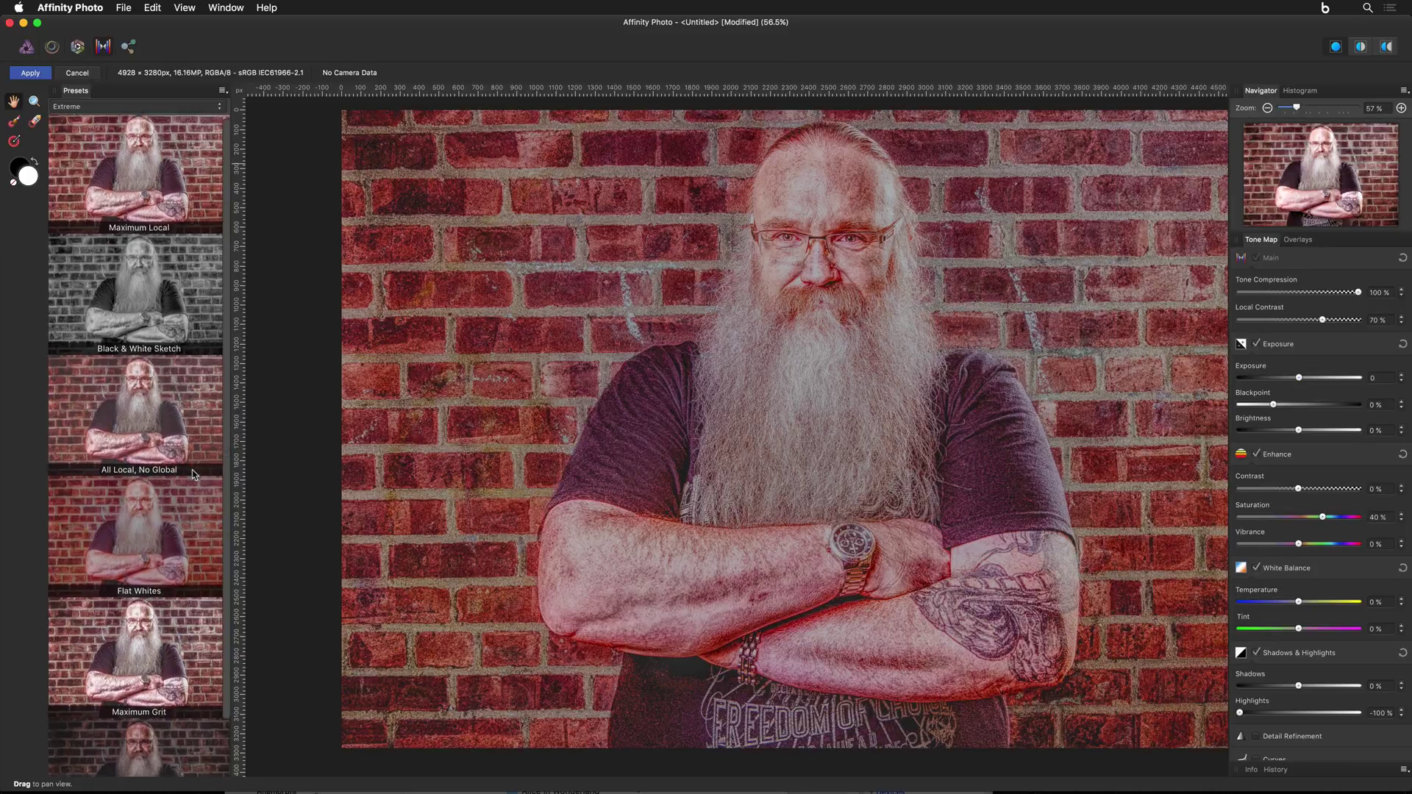
scroll(195, 475, down, 3)
click(186, 553)
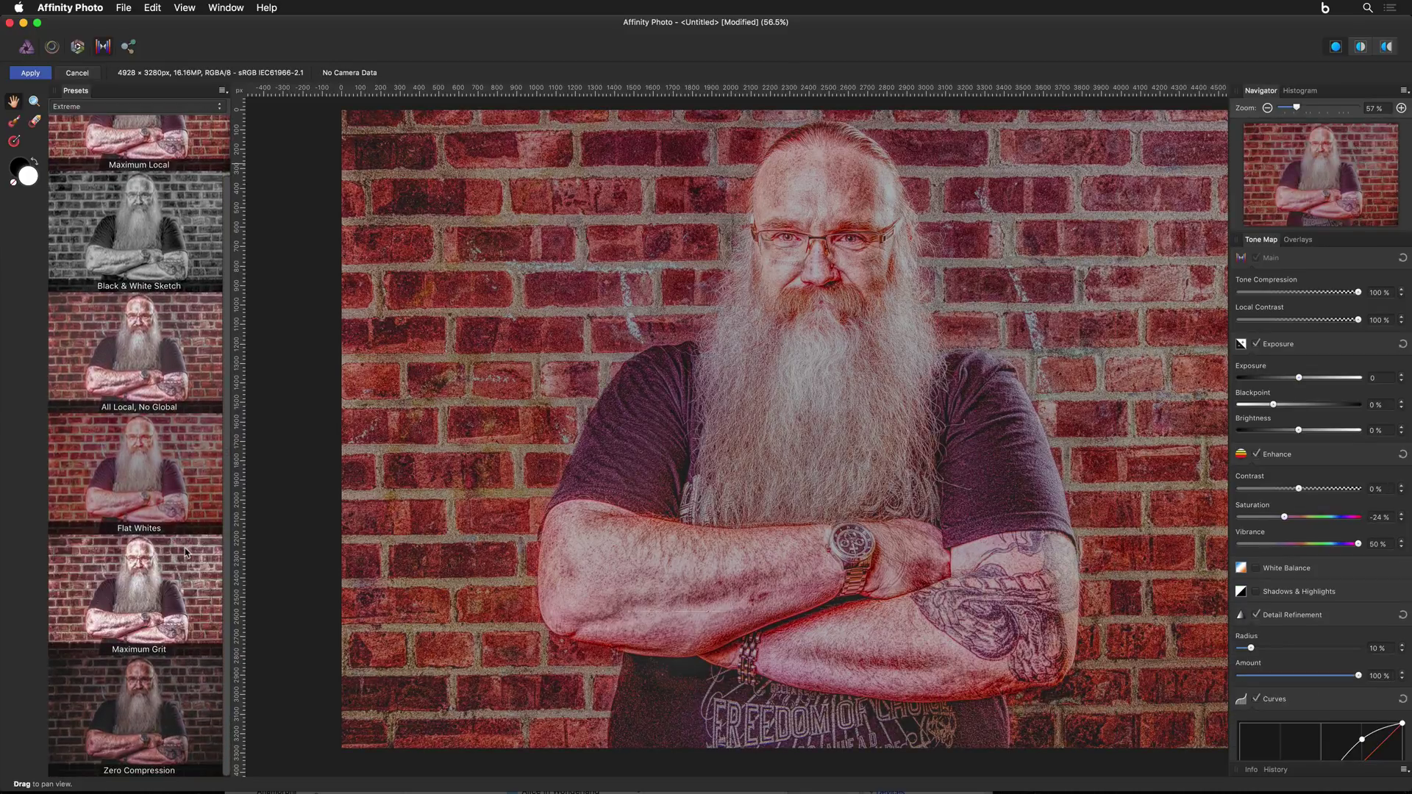
click(185, 662)
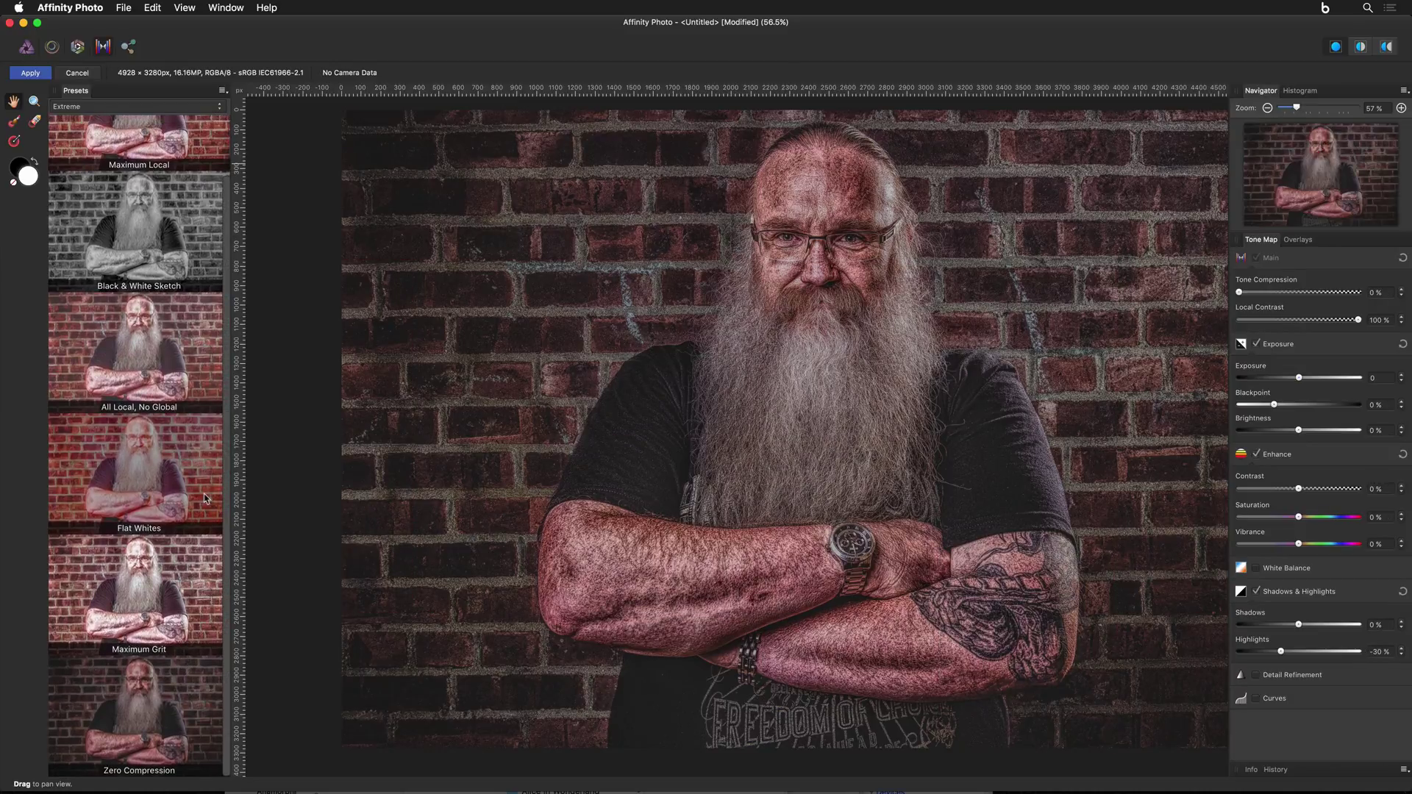
- Switch to the custom collection and preview Red Shade, Urban Bright, Grime and Decay, Titus Vorenus, Cold Heart
click(104, 107)
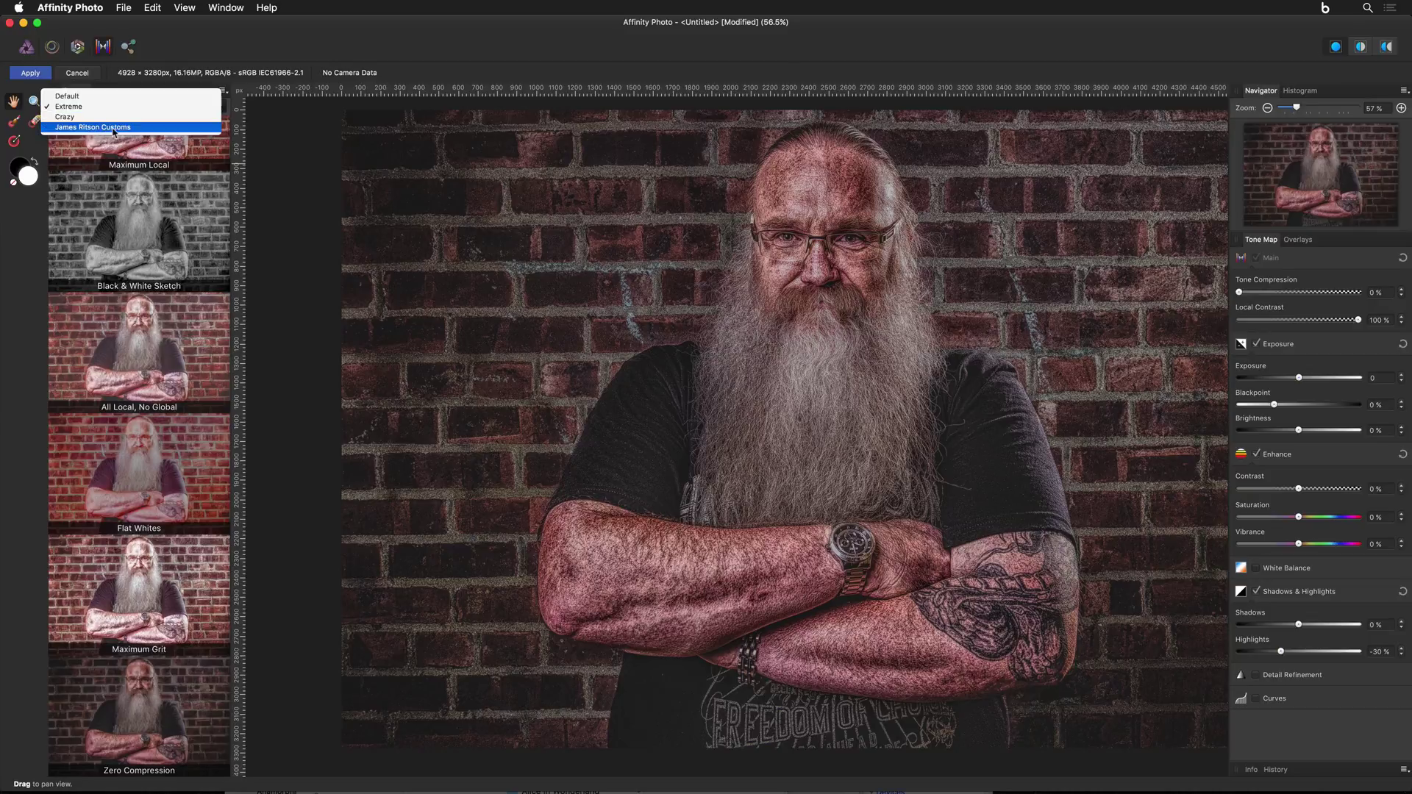
click(128, 129)
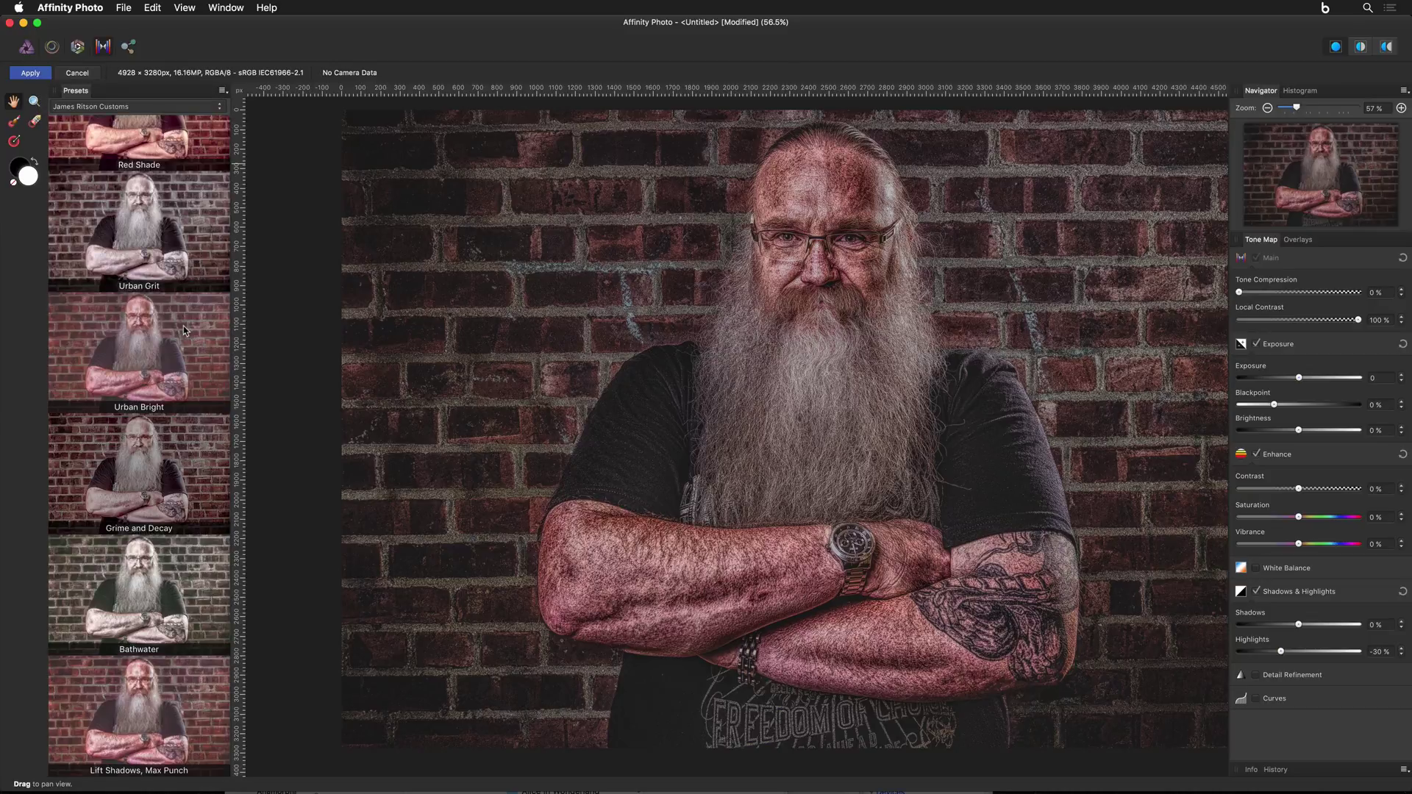
scroll(158, 242, up, 1)
click(159, 243)
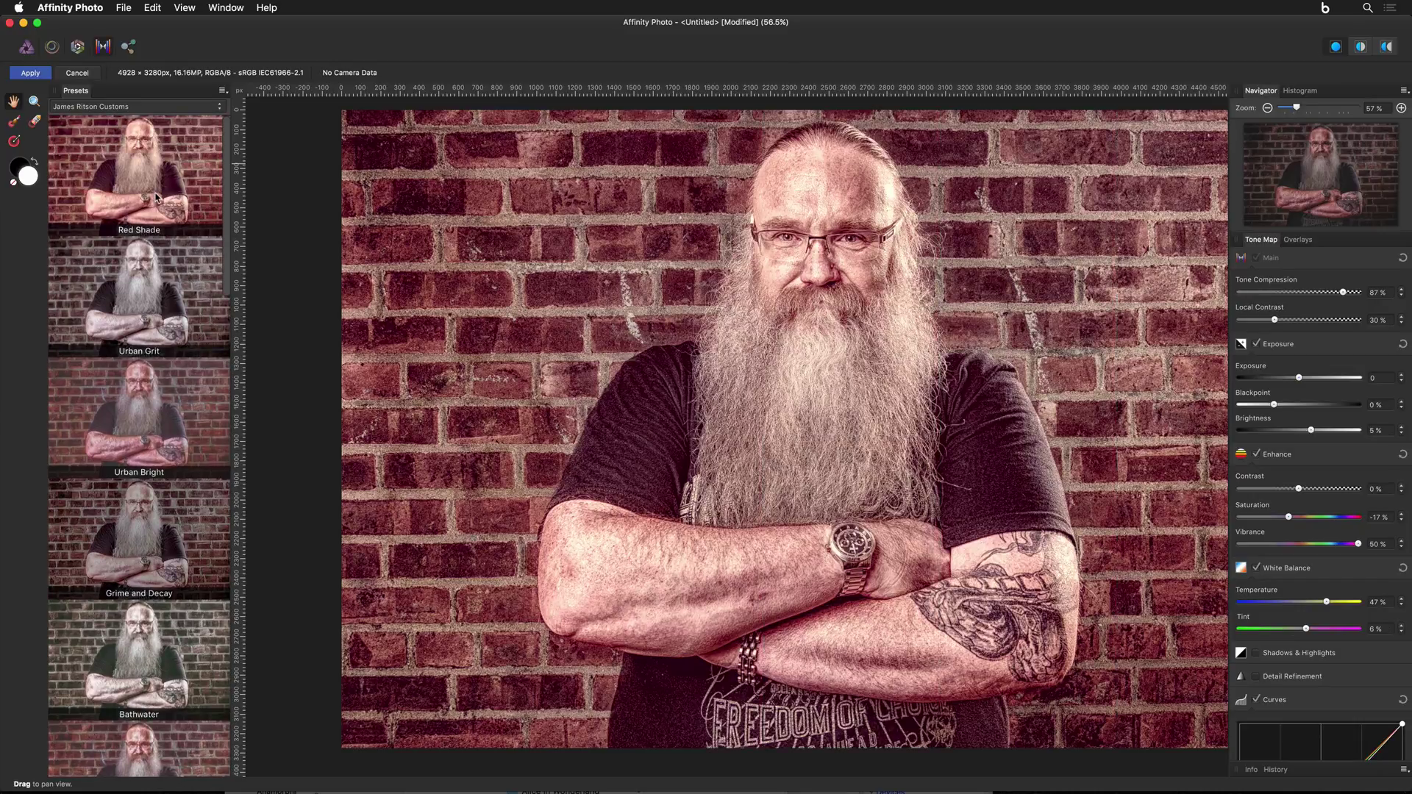
click(167, 379)
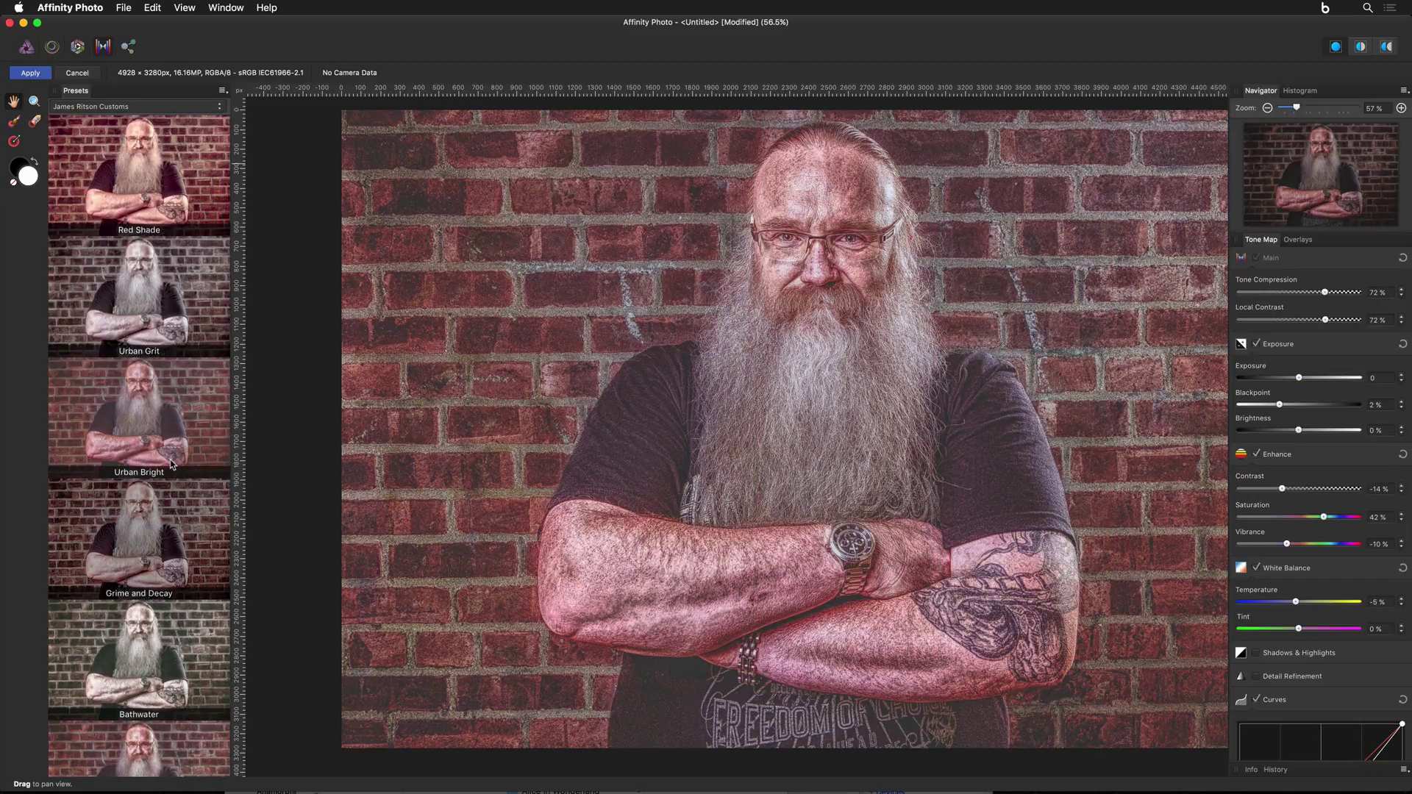
click(168, 507)
scroll(172, 552, down, 5)
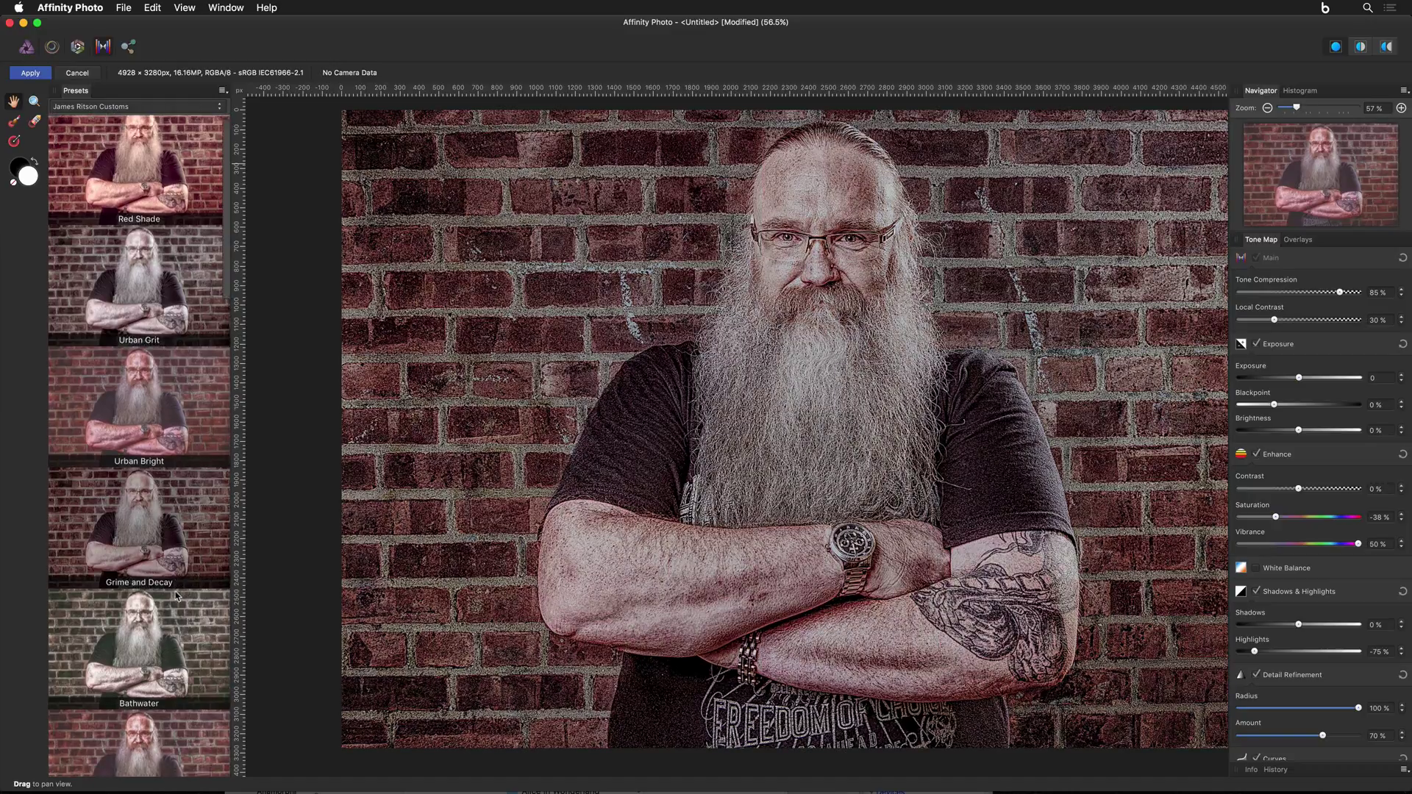
scroll(175, 588, down, 5)
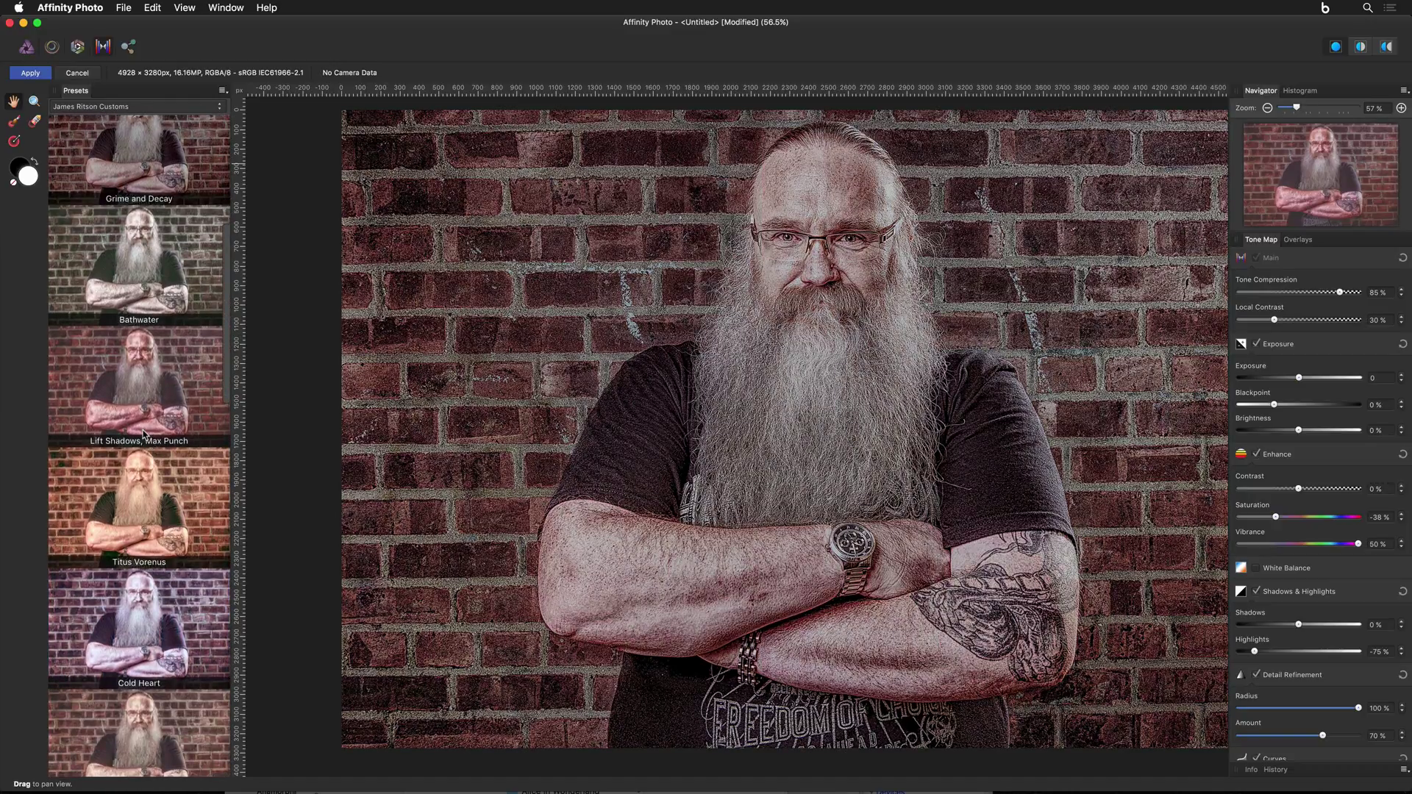
click(160, 488)
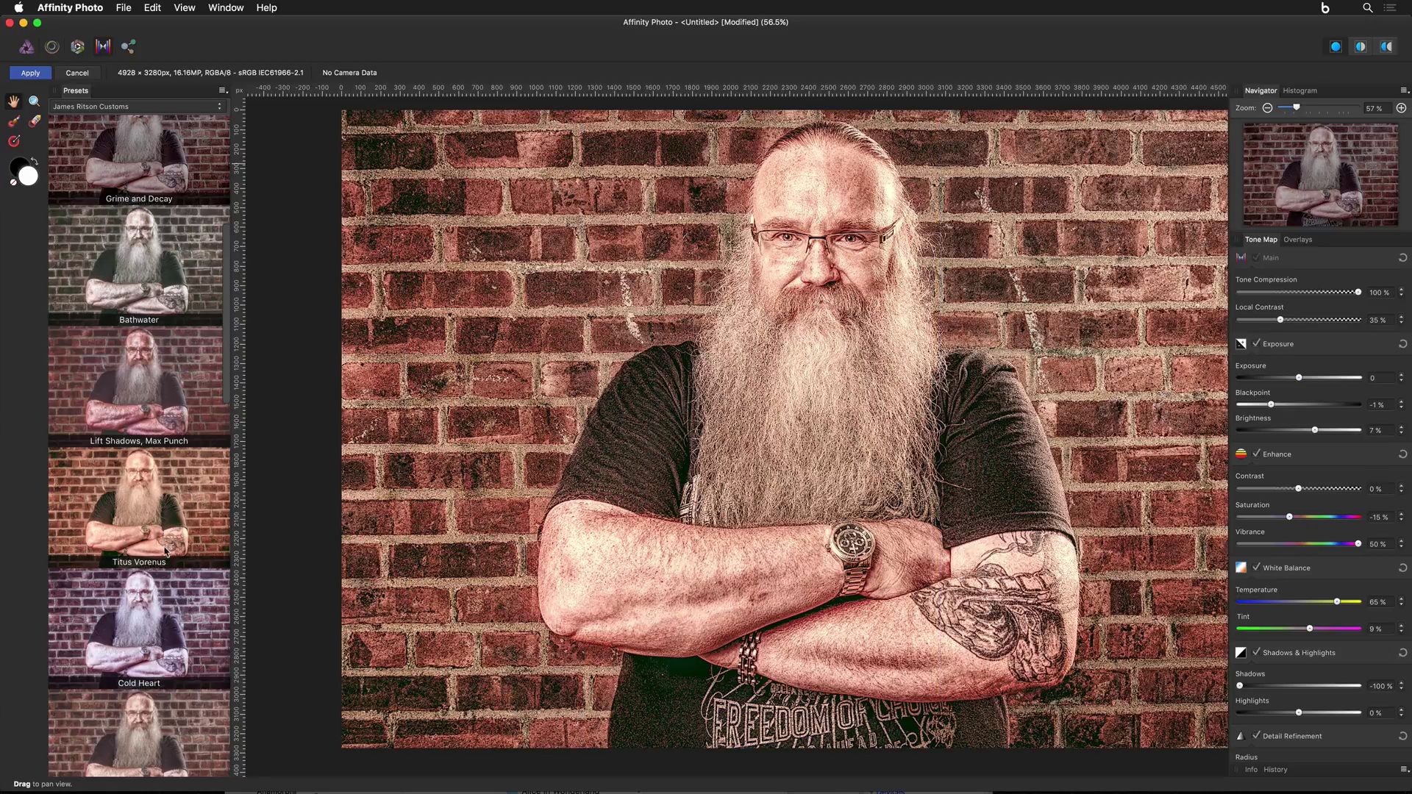
click(166, 601)
- Preview Binary Desires, Summer Glow, Interior Soft, Bright & Harsh, Loco Local and Nighttime B&W
scroll(165, 618, down, 6)
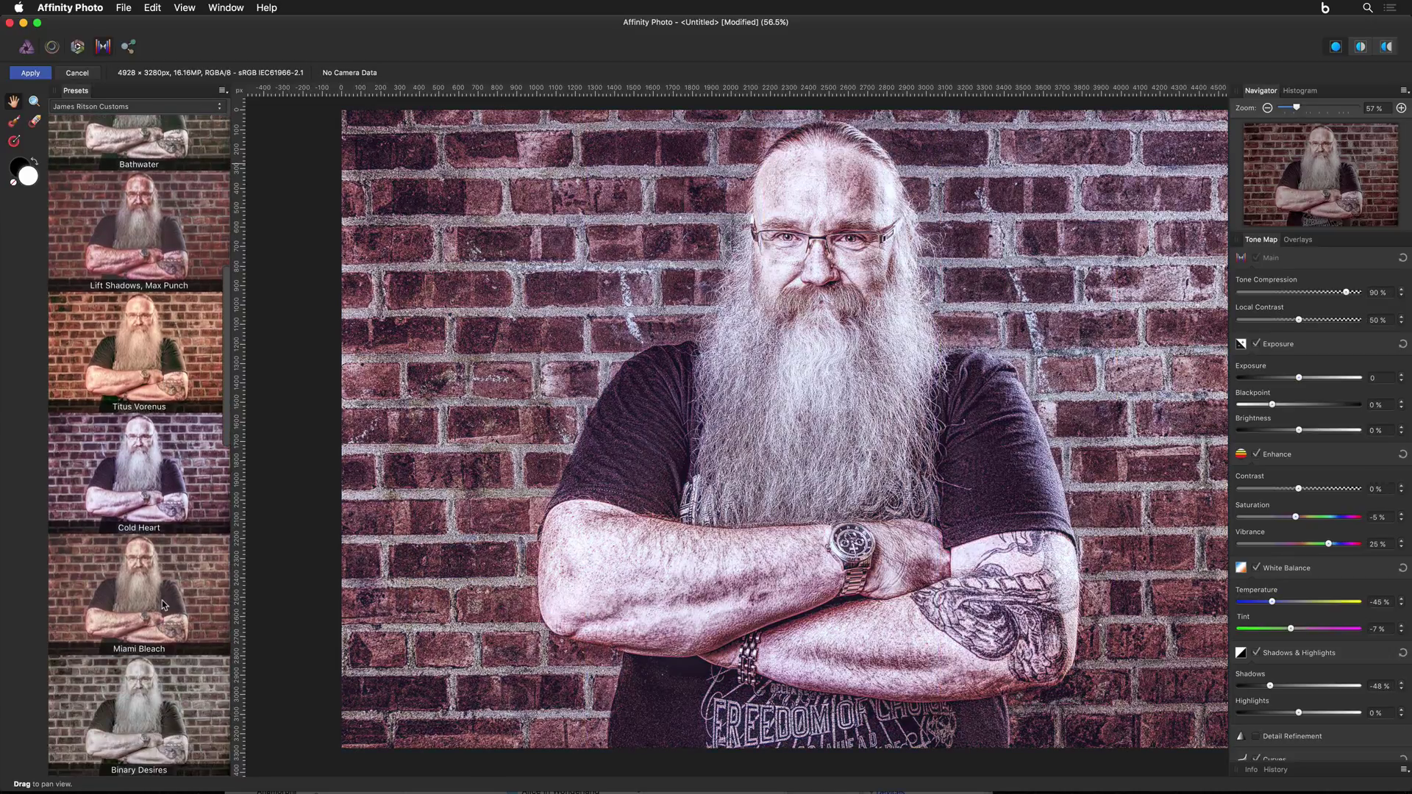
click(162, 638)
scroll(161, 639, down, 5)
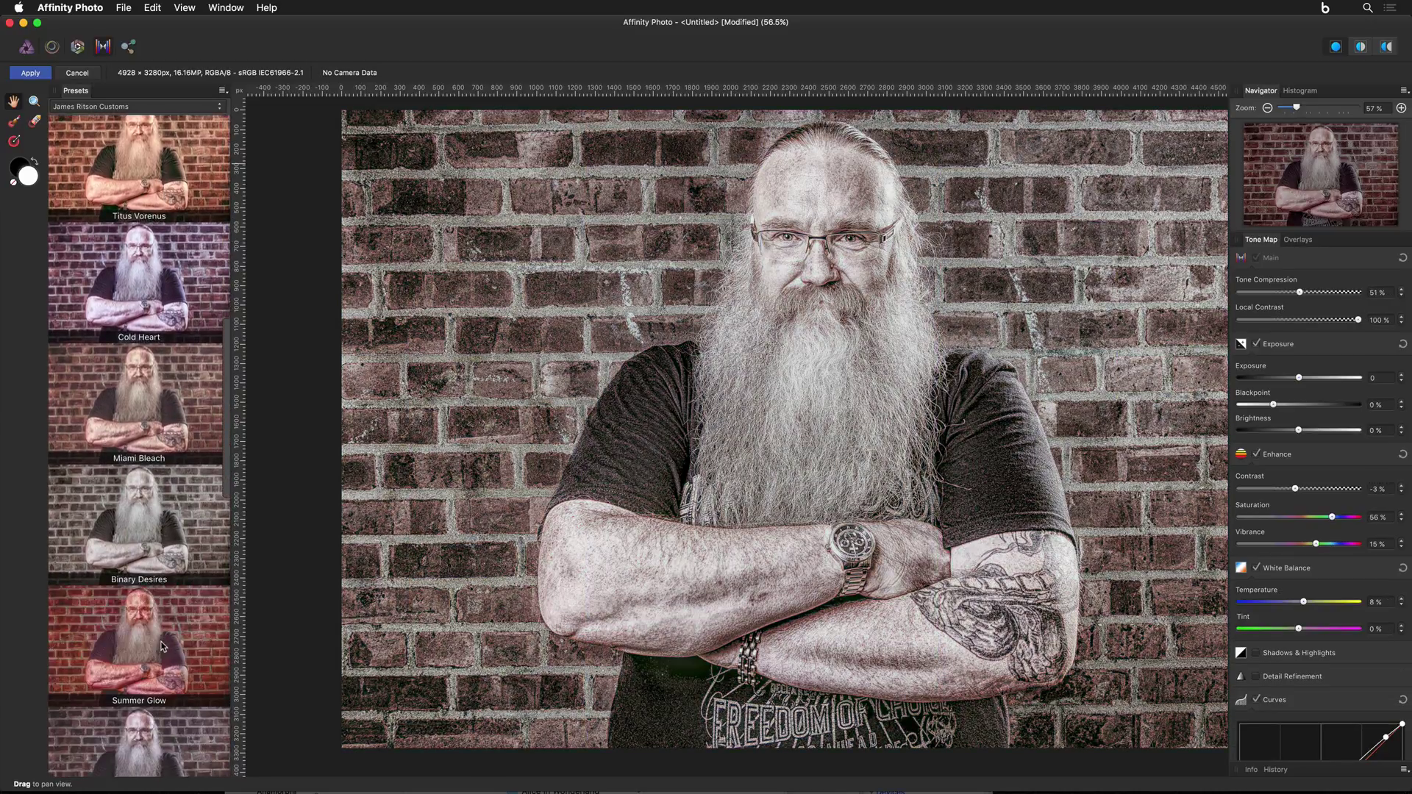
click(161, 644)
scroll(161, 646, down, 6)
click(162, 639)
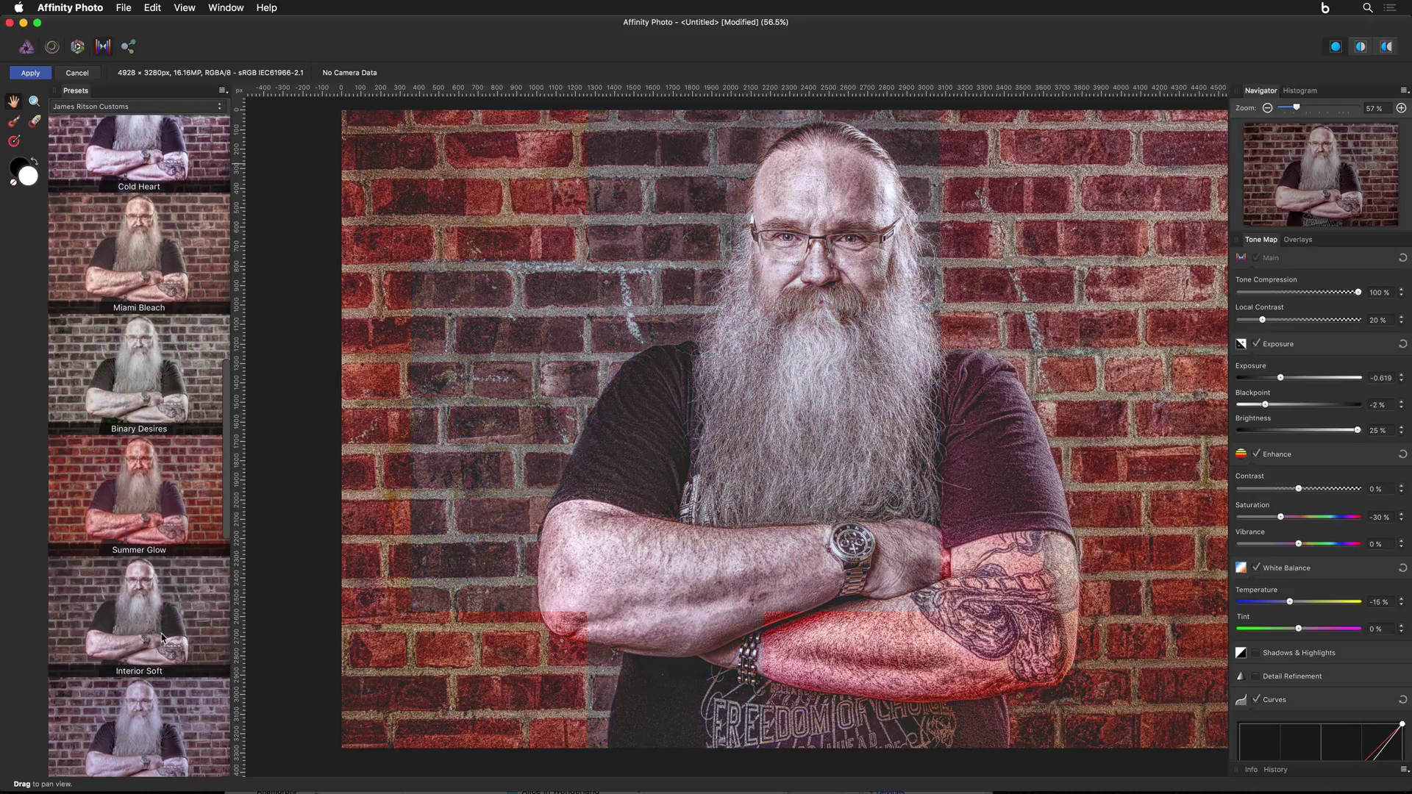
scroll(162, 638, down, 3)
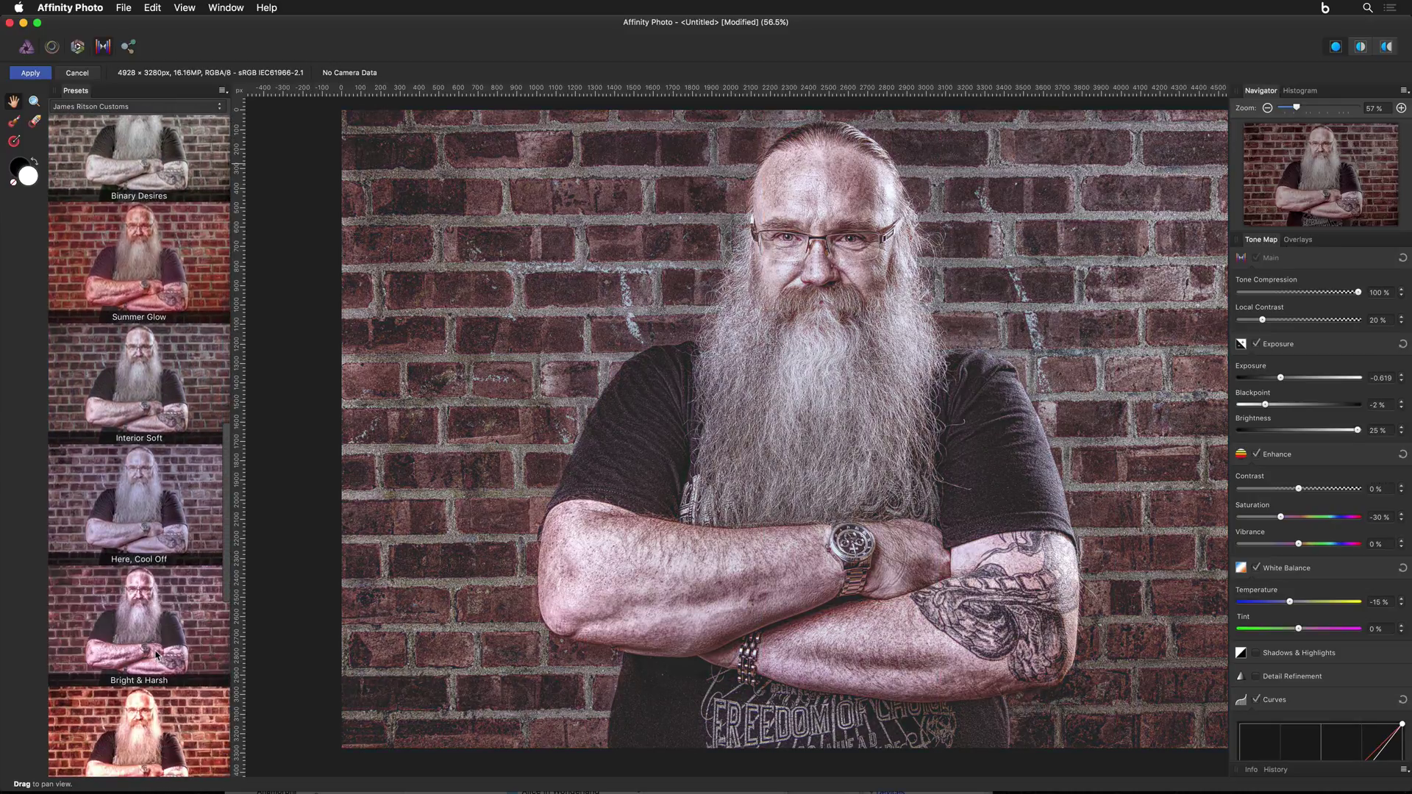
click(154, 653)
scroll(154, 648, down, 14)
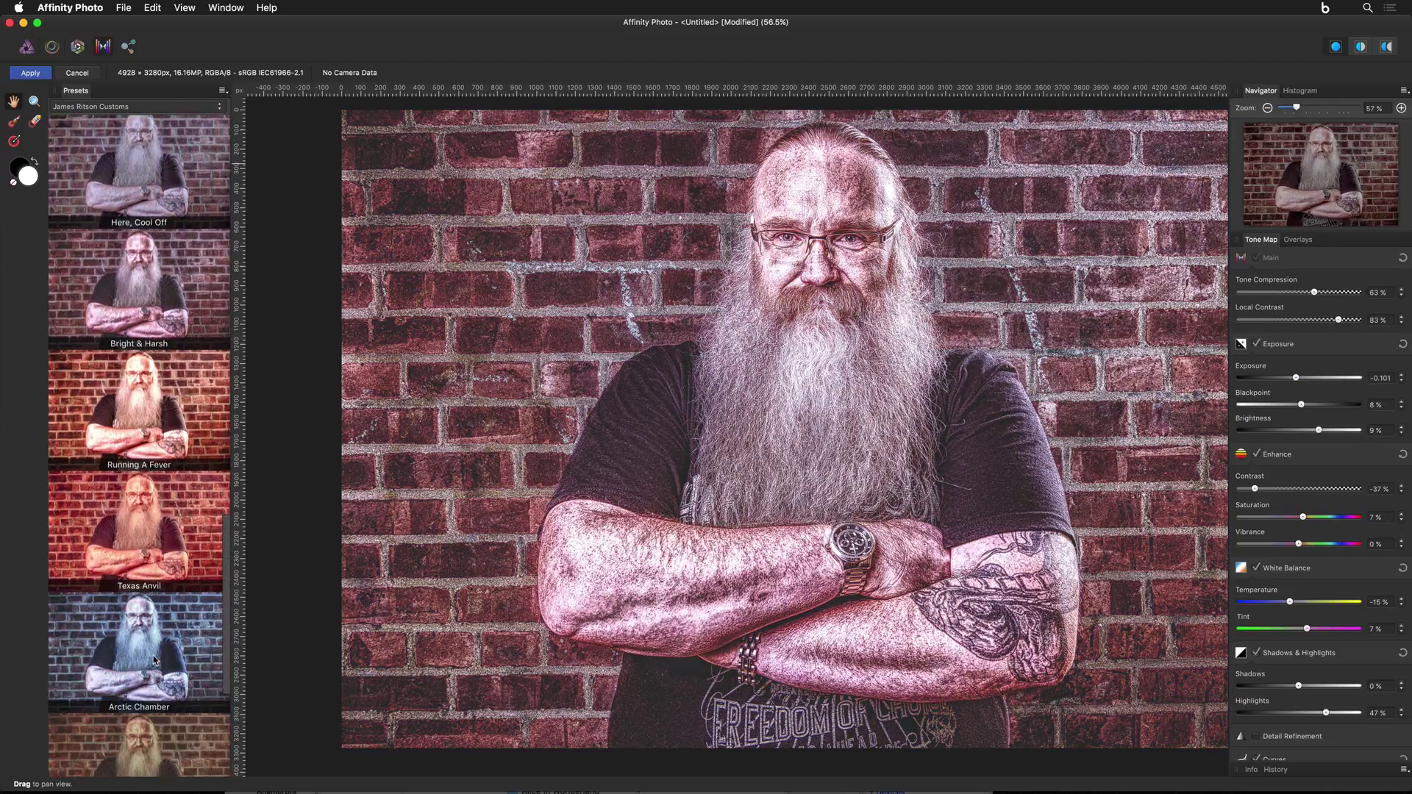
click(156, 610)
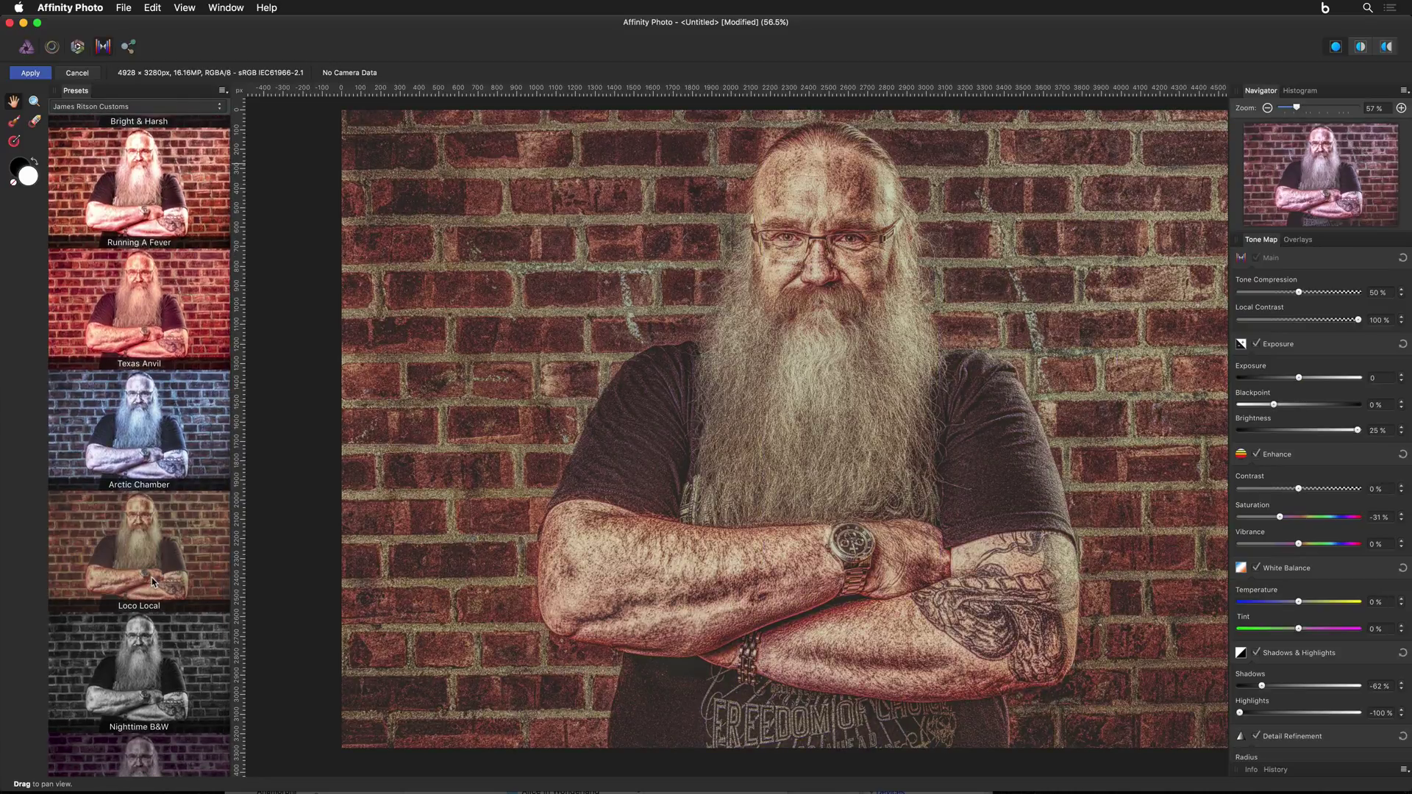
scroll(152, 579, down, 2)
click(151, 576)
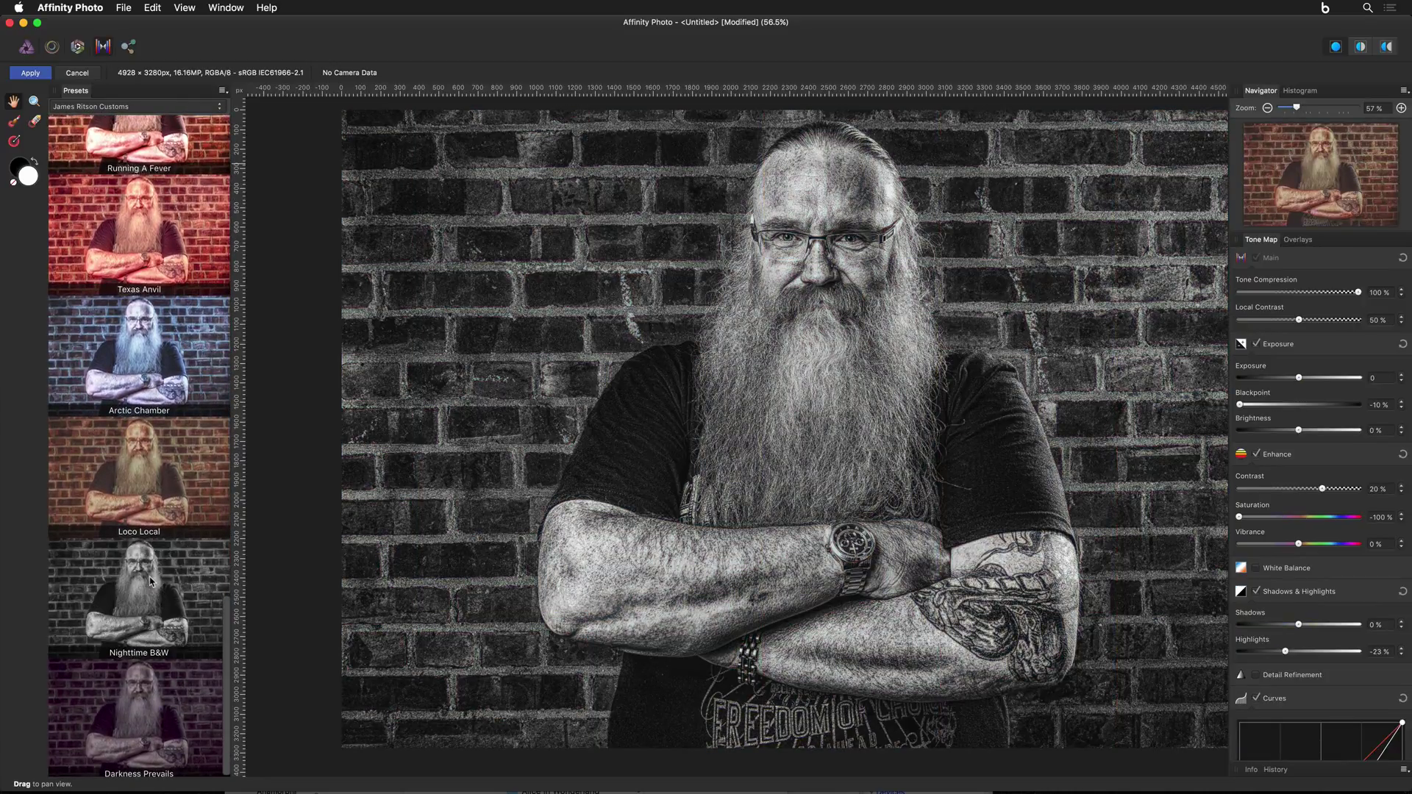
- Settle on the Darkness Prevails tone-map preset
scroll(149, 576, down, 1)
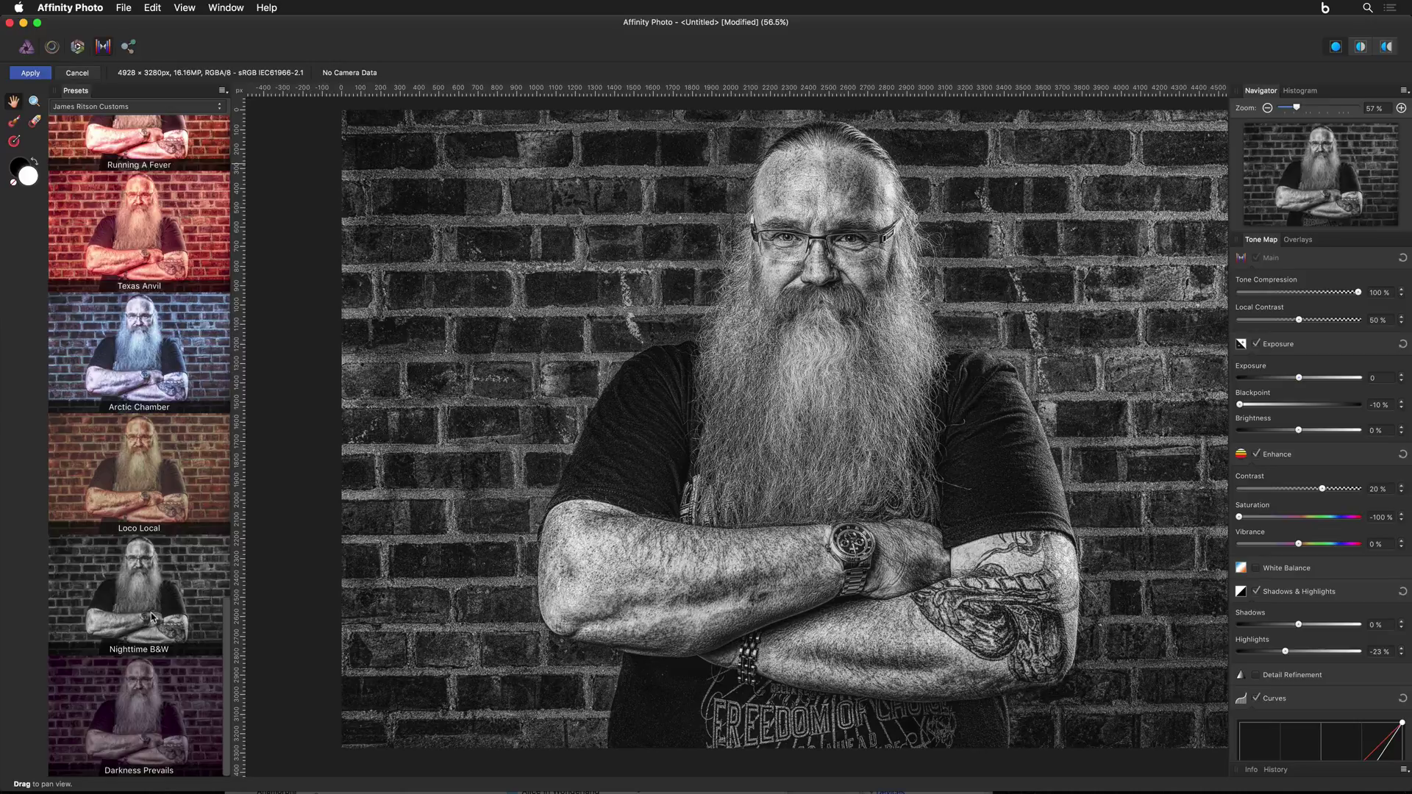
scroll(152, 611, up, 1)
click(150, 705)
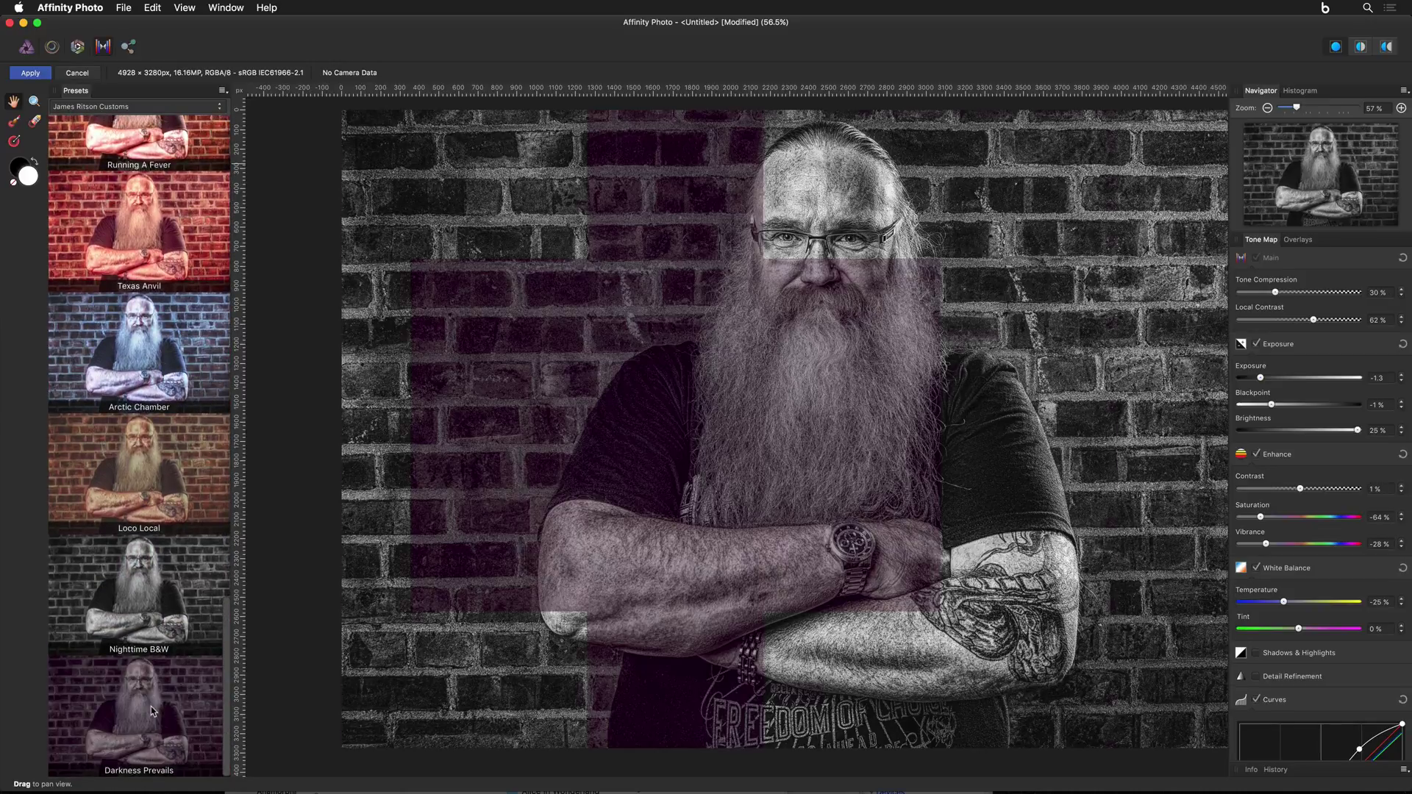
scroll(151, 706, up, 5)
scroll(149, 332, up, 5)
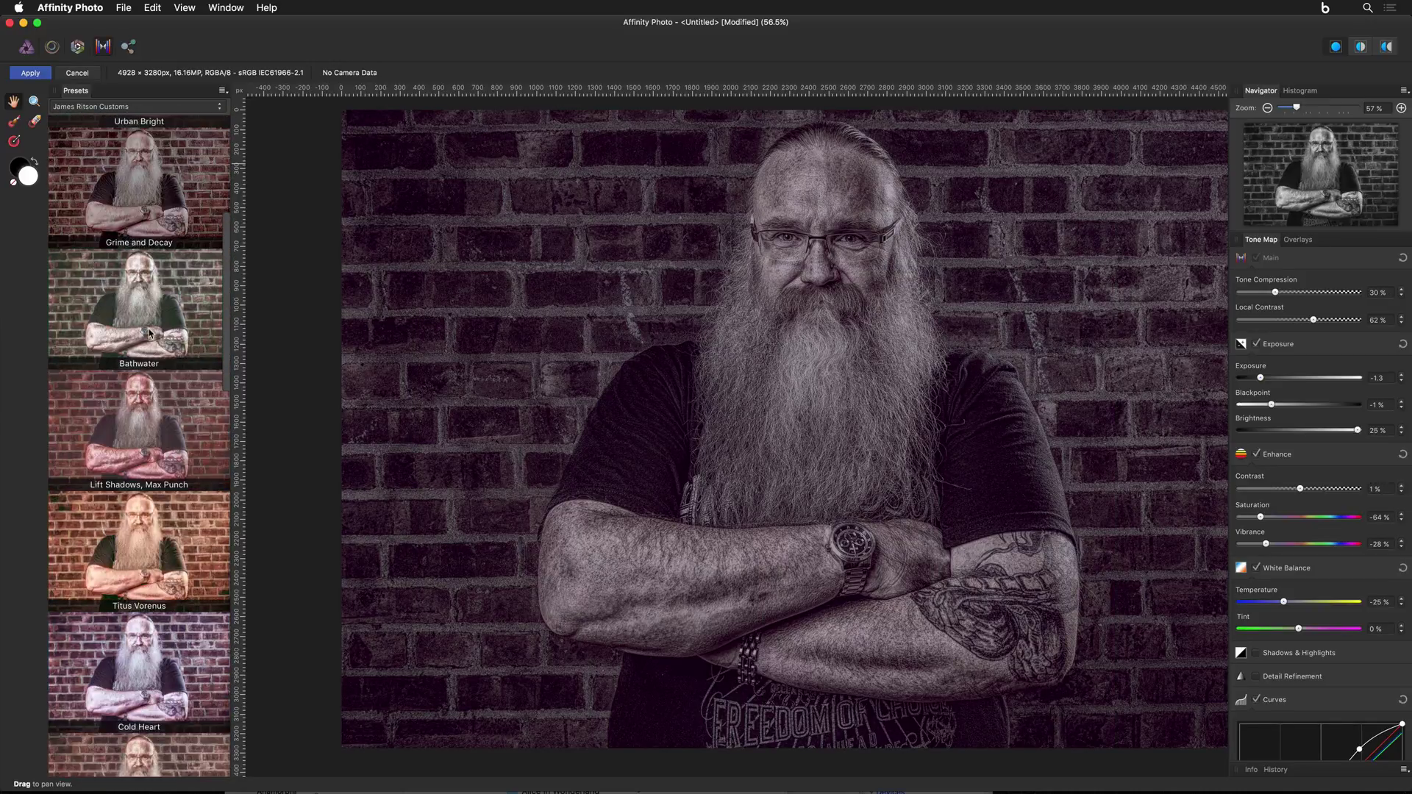
- Choose the Zero Compression preset from the Extreme category and apply the tone map
click(125, 107)
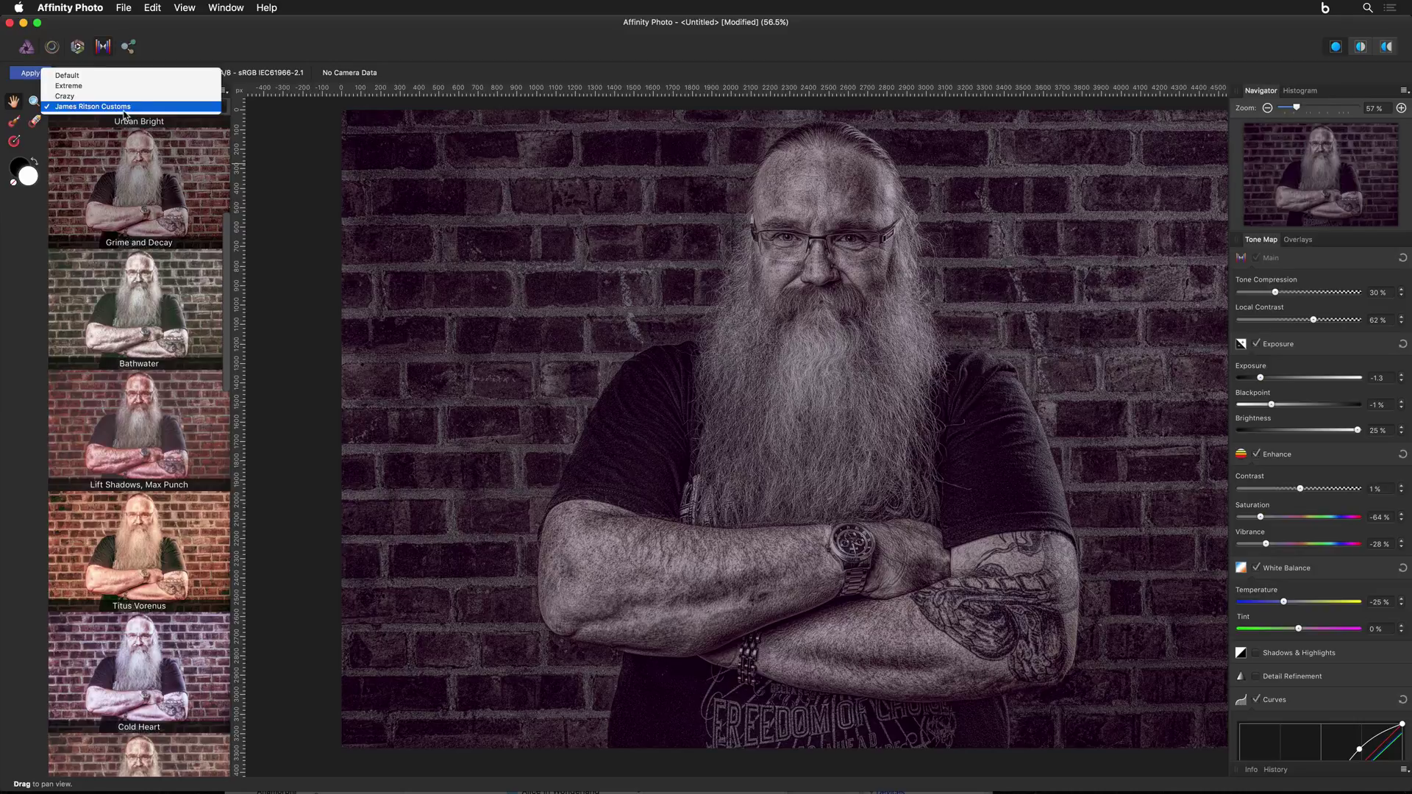
click(127, 107)
click(132, 169)
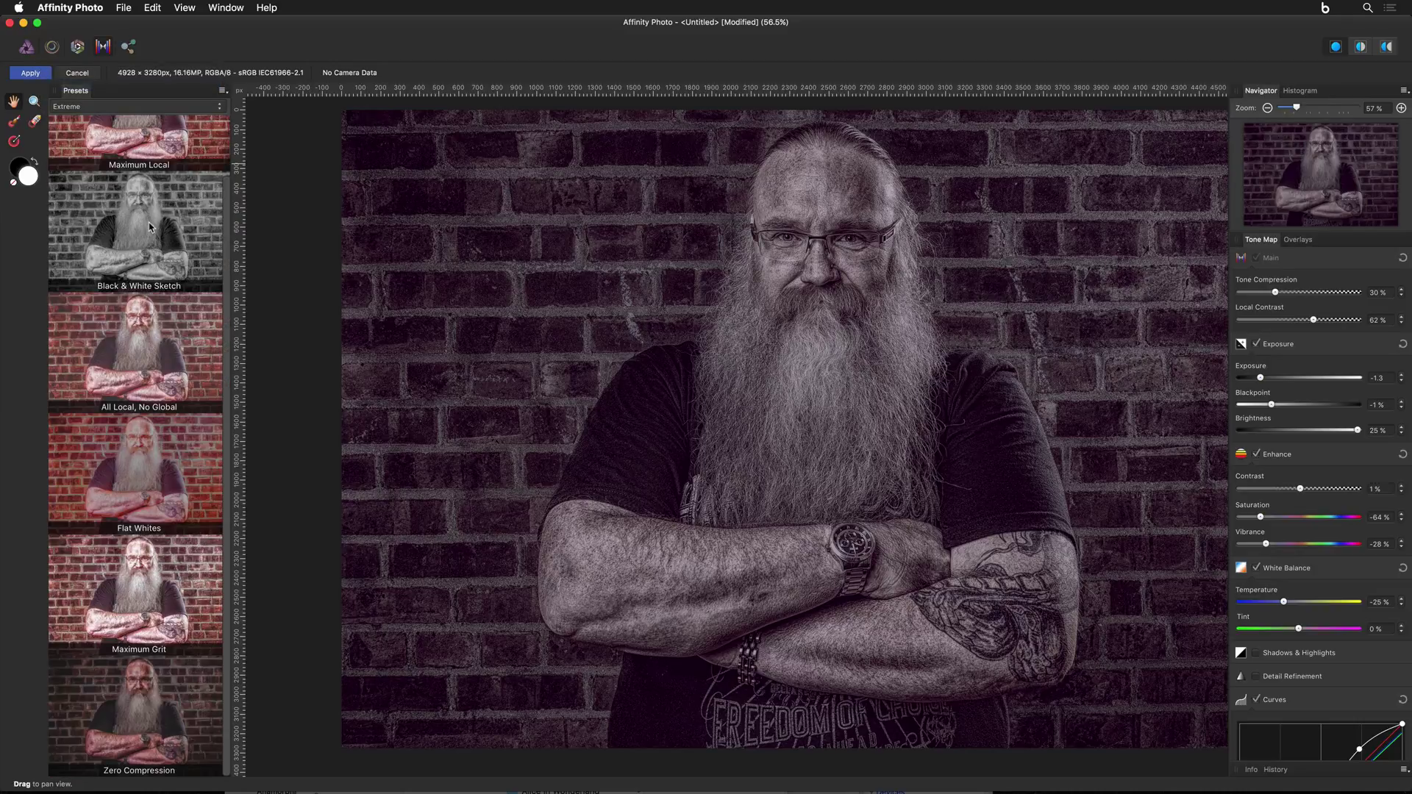
scroll(147, 308, down, 5)
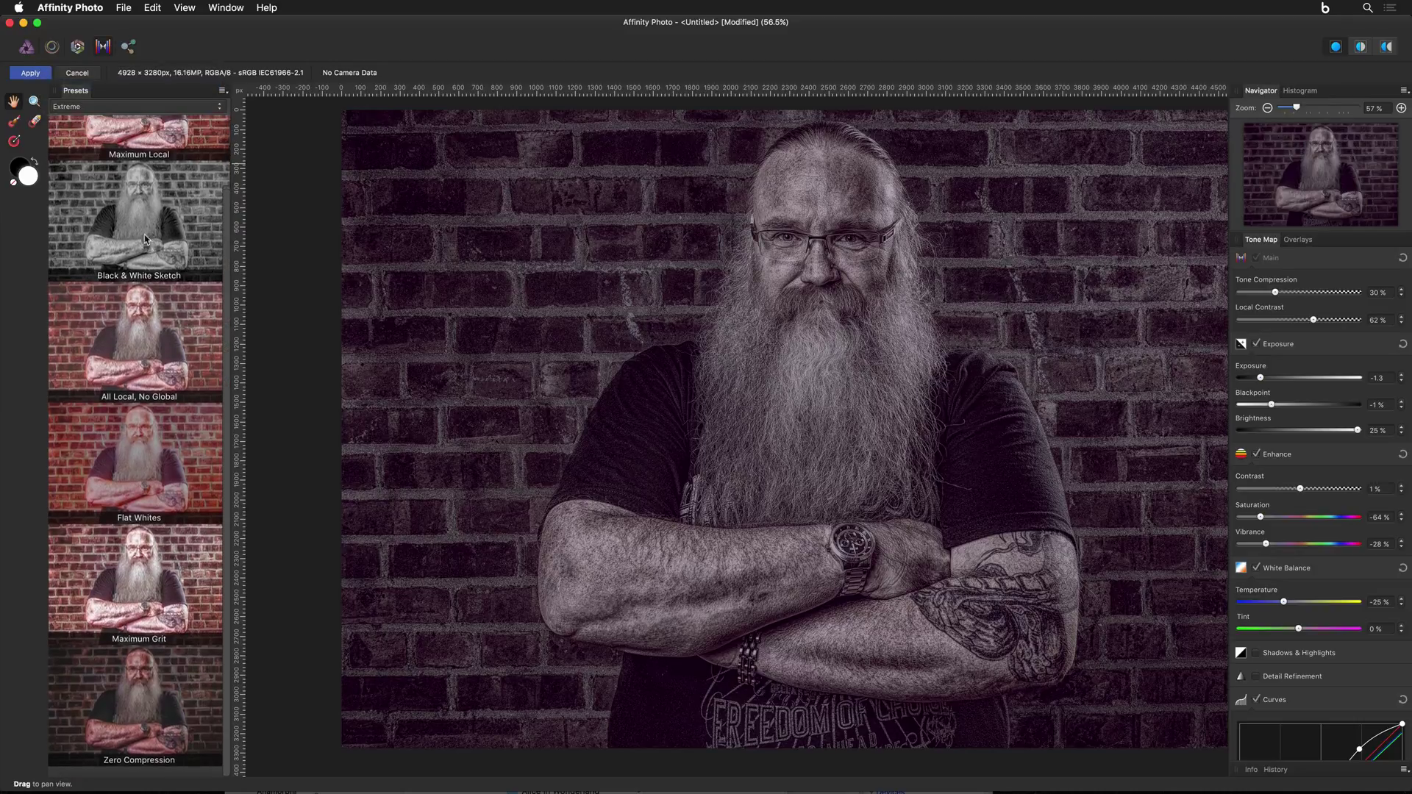
click(183, 669)
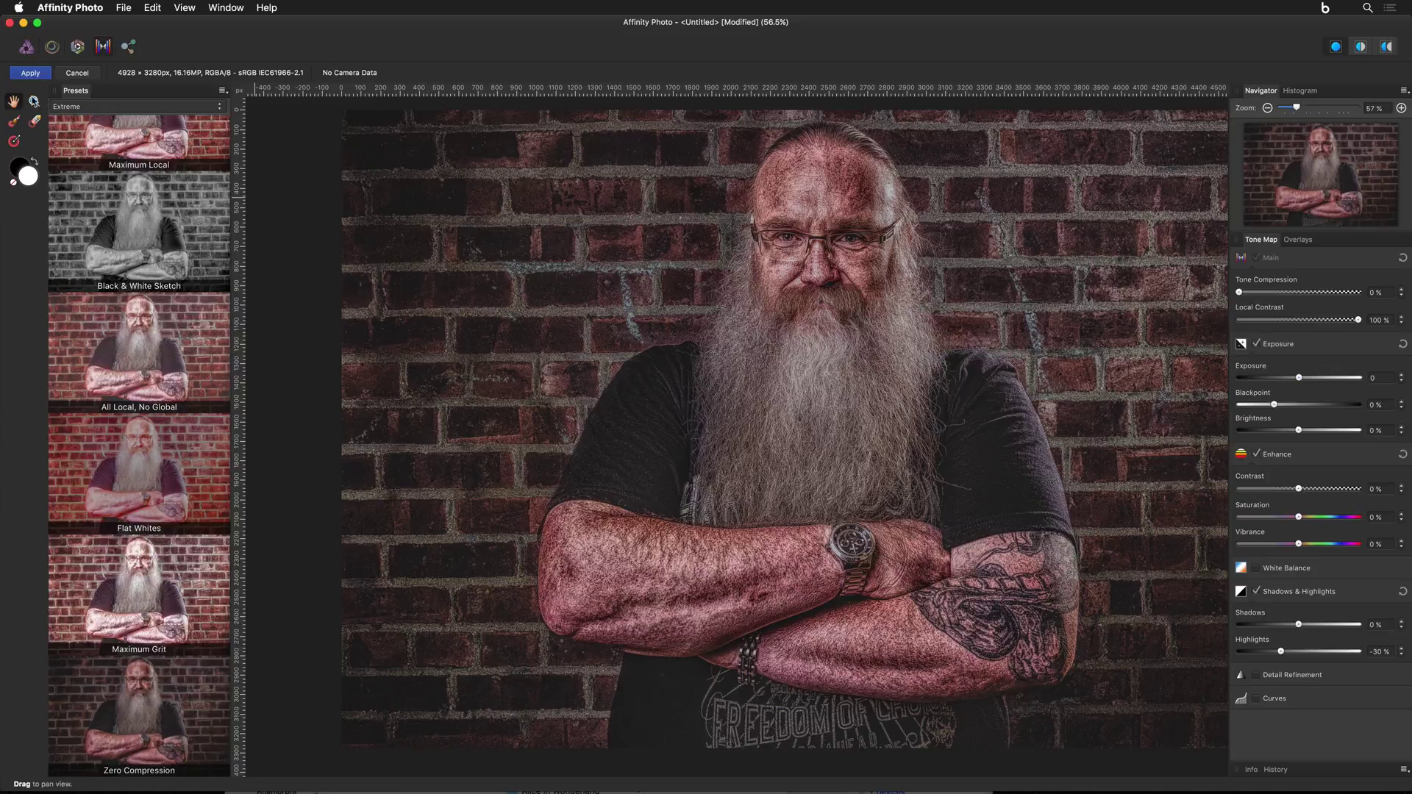
click(30, 73)
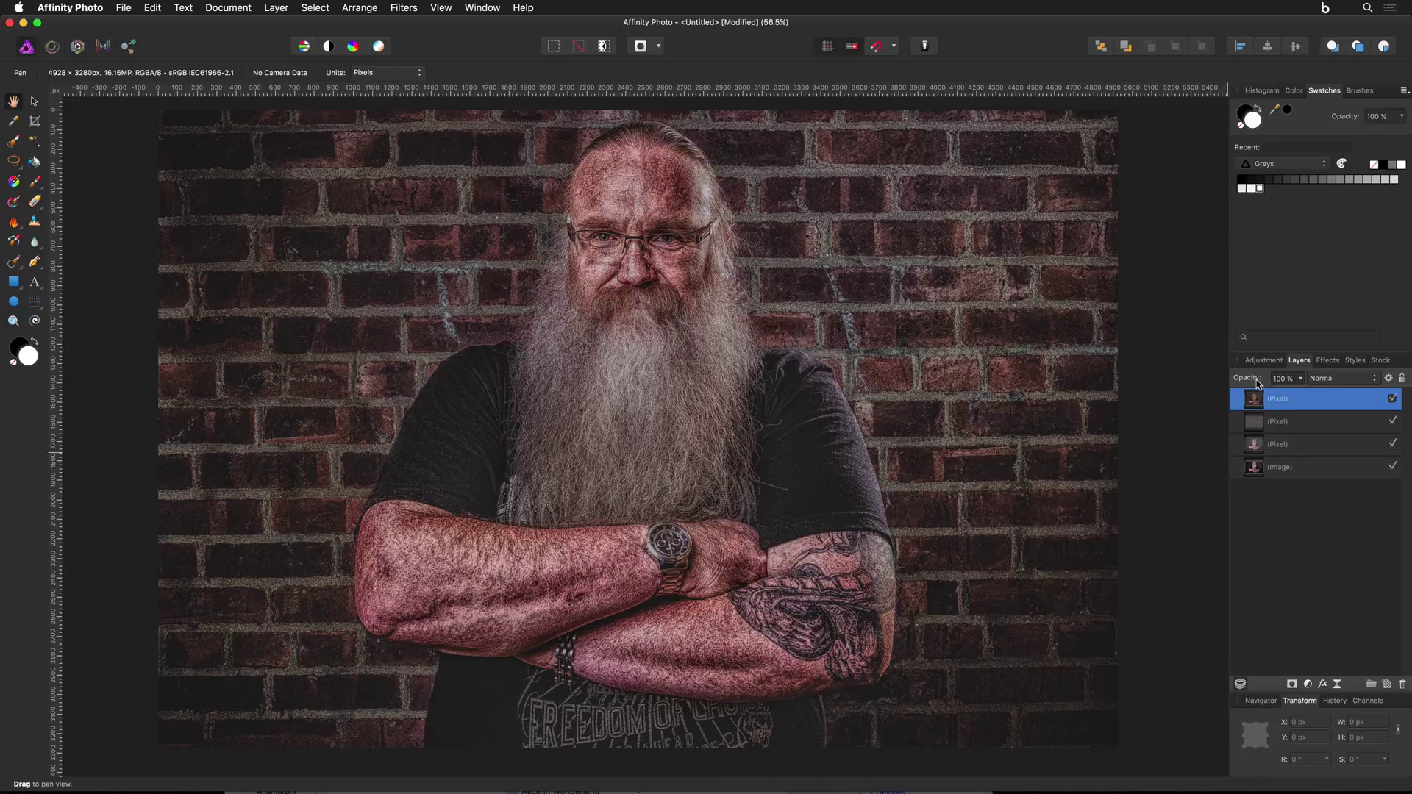
- Lower the tone-mapped layer's opacity to about 64% and add a layer mask
drag(1257, 381, 1244, 384)
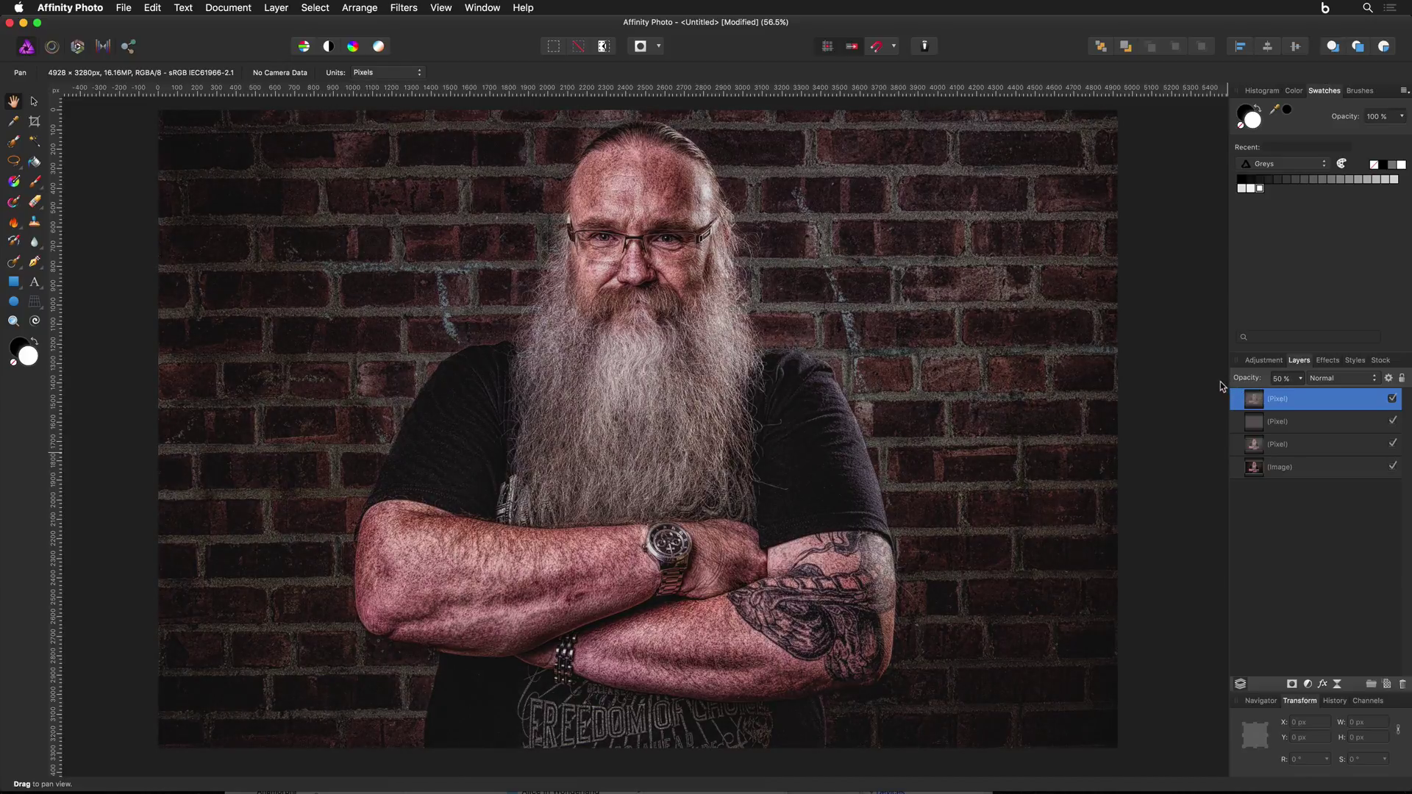
drag(1220, 382, 1229, 381)
click(1291, 685)
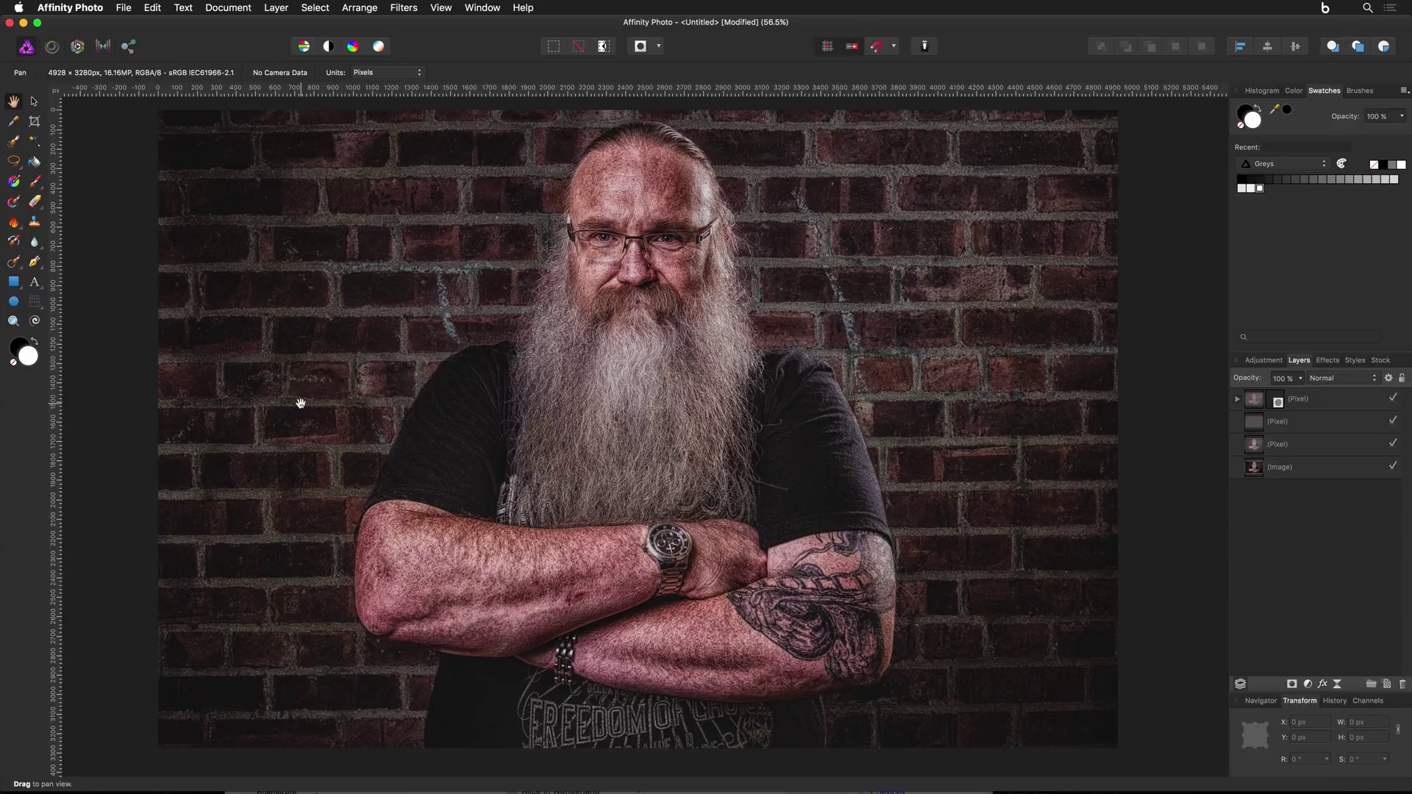
- Paint black on the mask with a roughly 381 px brush over the forehead and forearm
click(35, 184)
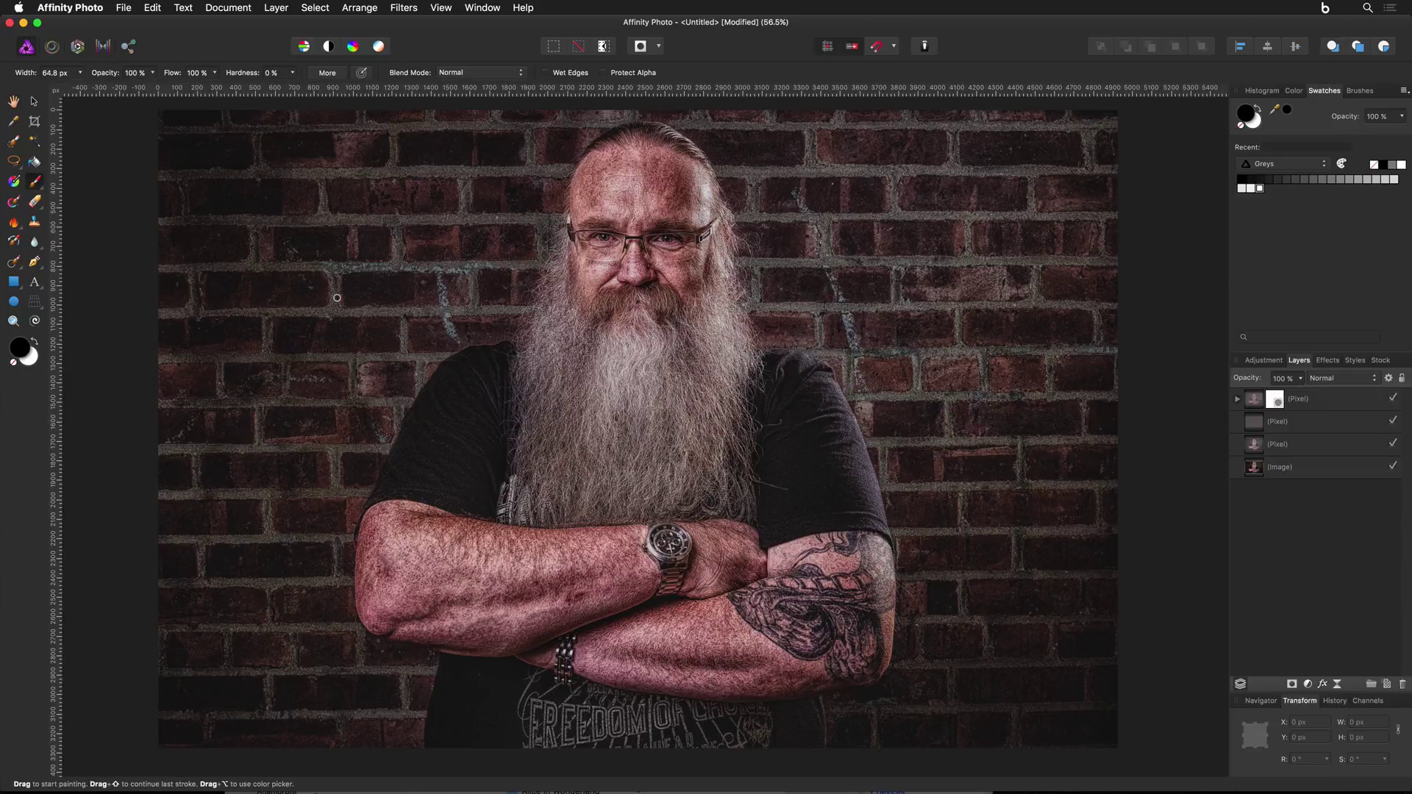
key(bracketright)
key(bracketright)
key(bracketright)
key(bracketright)
key(bracketright)
key(bracketright)
key(bracketright)
key(bracketright)
key(bracketleft)
key(bracketleft)
key(bracketleft)
scroll(515, 170, up, 1)
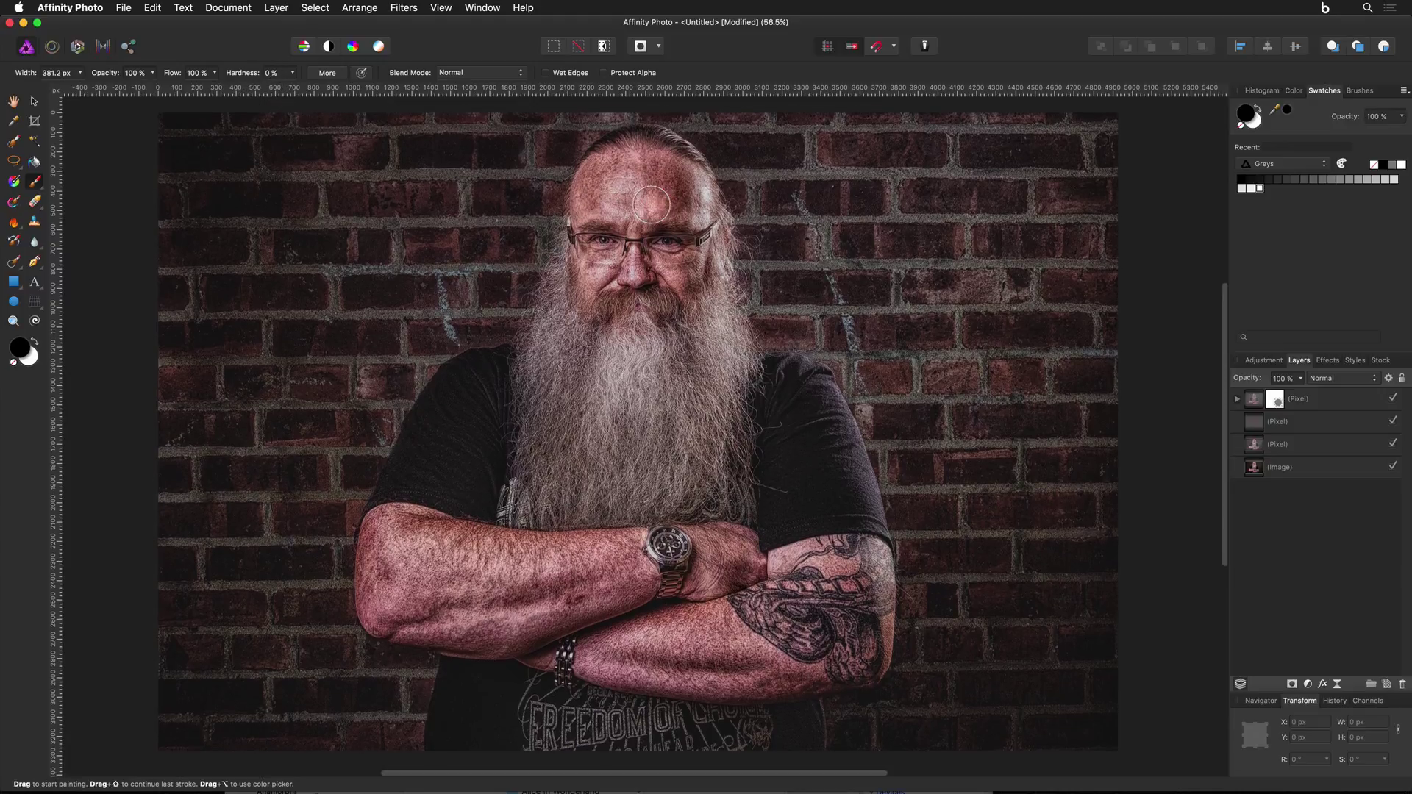
mouse_move(662, 203)
mouse_down()
mouse_move(694, 214)
mouse_move(676, 184)
mouse_move(674, 198)
mouse_move(670, 184)
mouse_move(649, 197)
mouse_move(631, 179)
mouse_move(618, 196)
mouse_move(599, 180)
mouse_move(596, 197)
mouse_move(625, 181)
mouse_move(693, 204)
mouse_move(655, 171)
mouse_move(604, 192)
mouse_move(615, 178)
mouse_move(637, 183)
mouse_move(633, 231)
mouse_up()
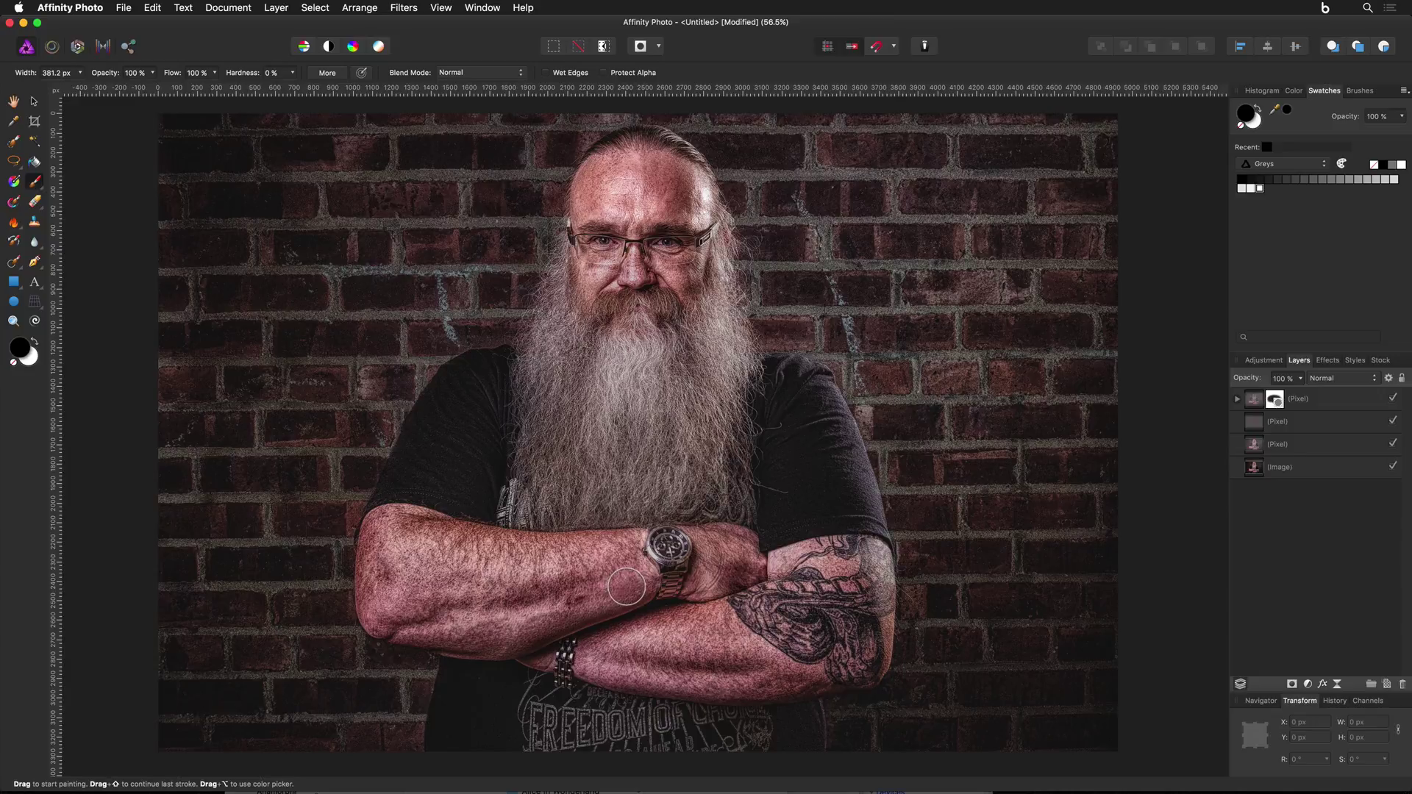
mouse_move(565, 603)
mouse_down()
mouse_move(473, 628)
mouse_move(389, 615)
mouse_move(388, 535)
mouse_move(624, 547)
mouse_move(571, 573)
mouse_move(458, 582)
mouse_move(576, 584)
mouse_move(511, 601)
mouse_move(587, 572)
mouse_move(597, 550)
mouse_move(423, 530)
mouse_move(626, 551)
mouse_move(628, 571)
mouse_move(701, 579)
mouse_move(712, 543)
mouse_move(727, 554)
mouse_move(722, 572)
mouse_move(738, 546)
mouse_move(705, 586)
mouse_move(596, 651)
mouse_move(773, 677)
mouse_move(872, 656)
mouse_move(876, 594)
mouse_move(853, 559)
mouse_move(791, 570)
mouse_move(740, 610)
mouse_move(651, 629)
mouse_move(762, 642)
mouse_move(655, 646)
mouse_move(751, 650)
mouse_move(831, 610)
mouse_move(853, 628)
mouse_move(882, 581)
mouse_move(834, 547)
mouse_up()
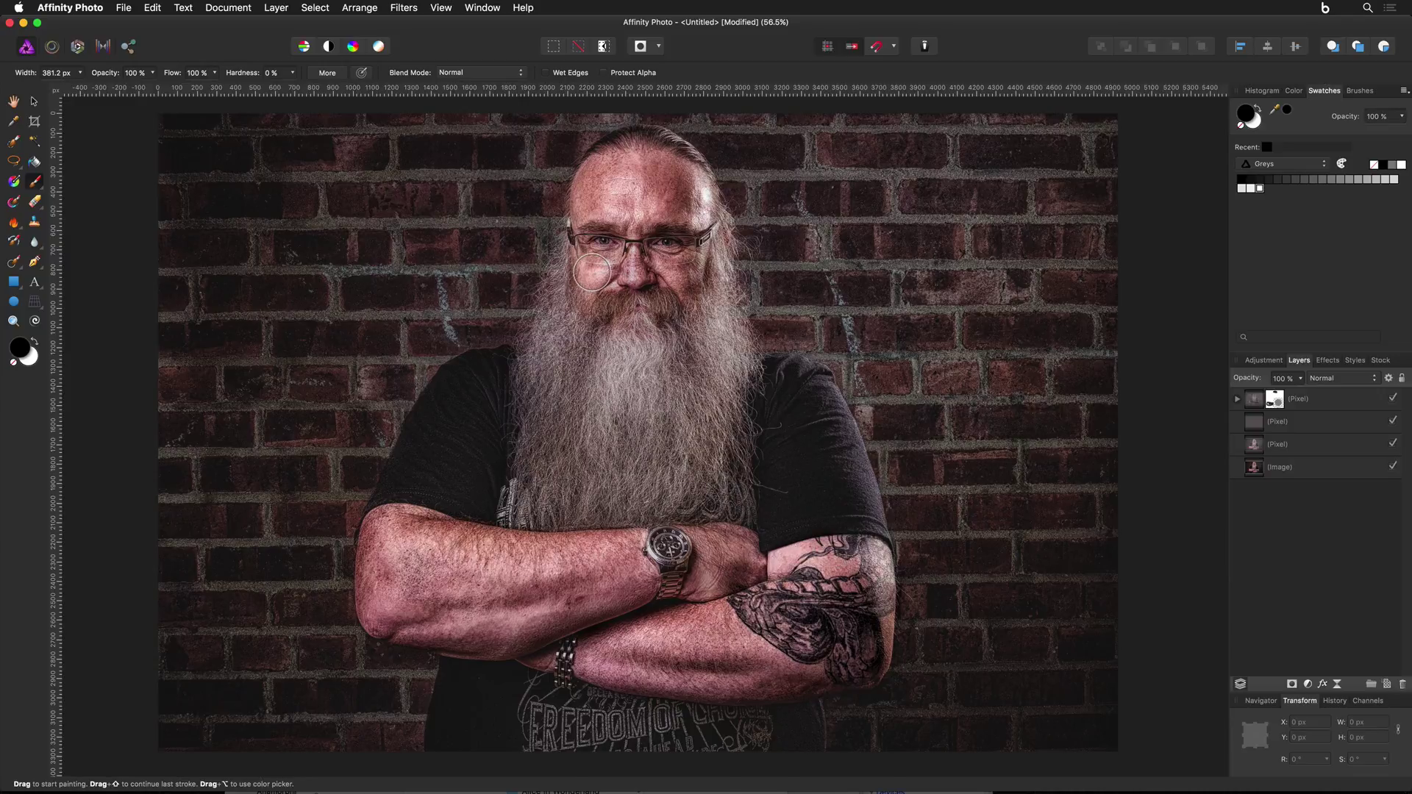
key(super+equal)
key(super+equal)
key(super+equal)
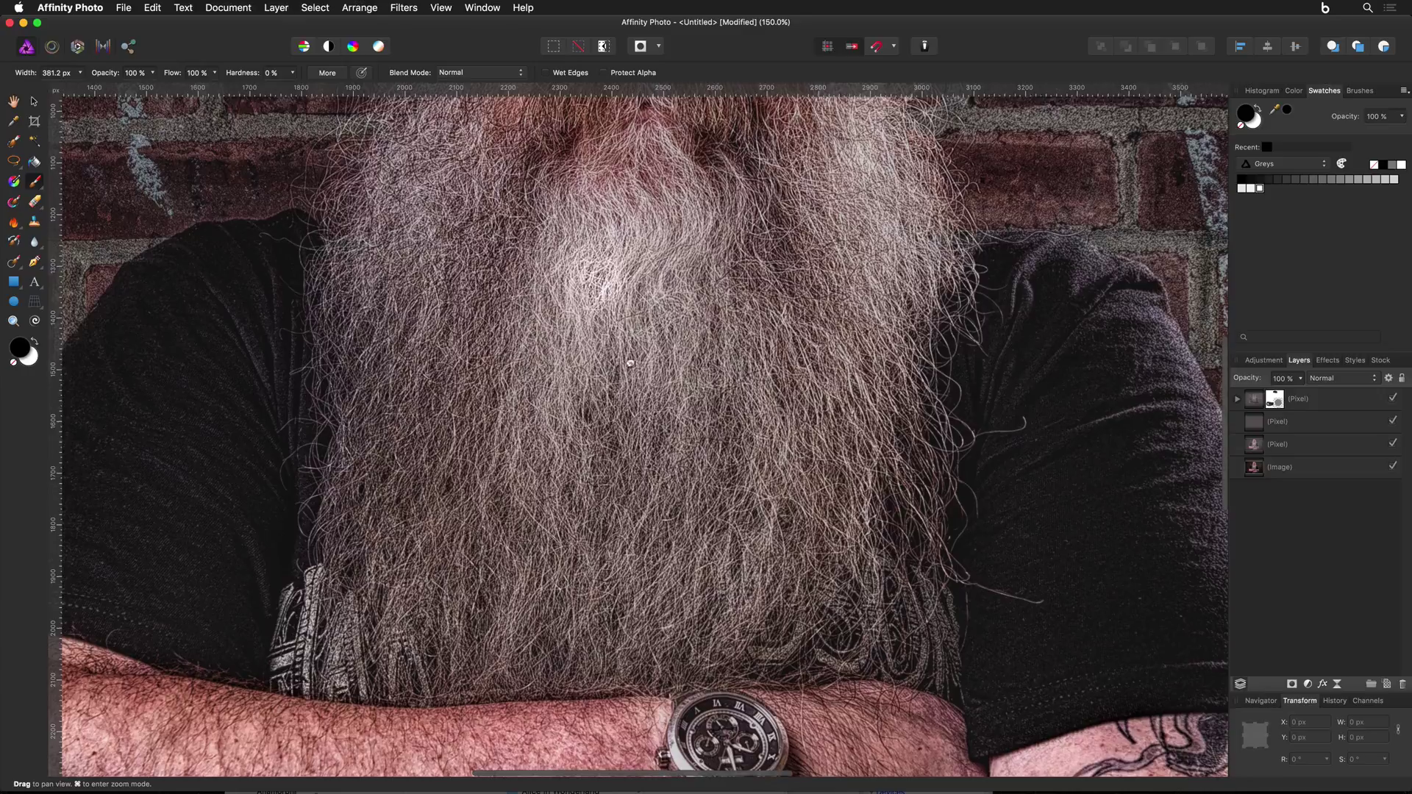
- Paint black over the bridge of the nose with the brush shrunk to about 144 px
scroll(630, 362, up, 10)
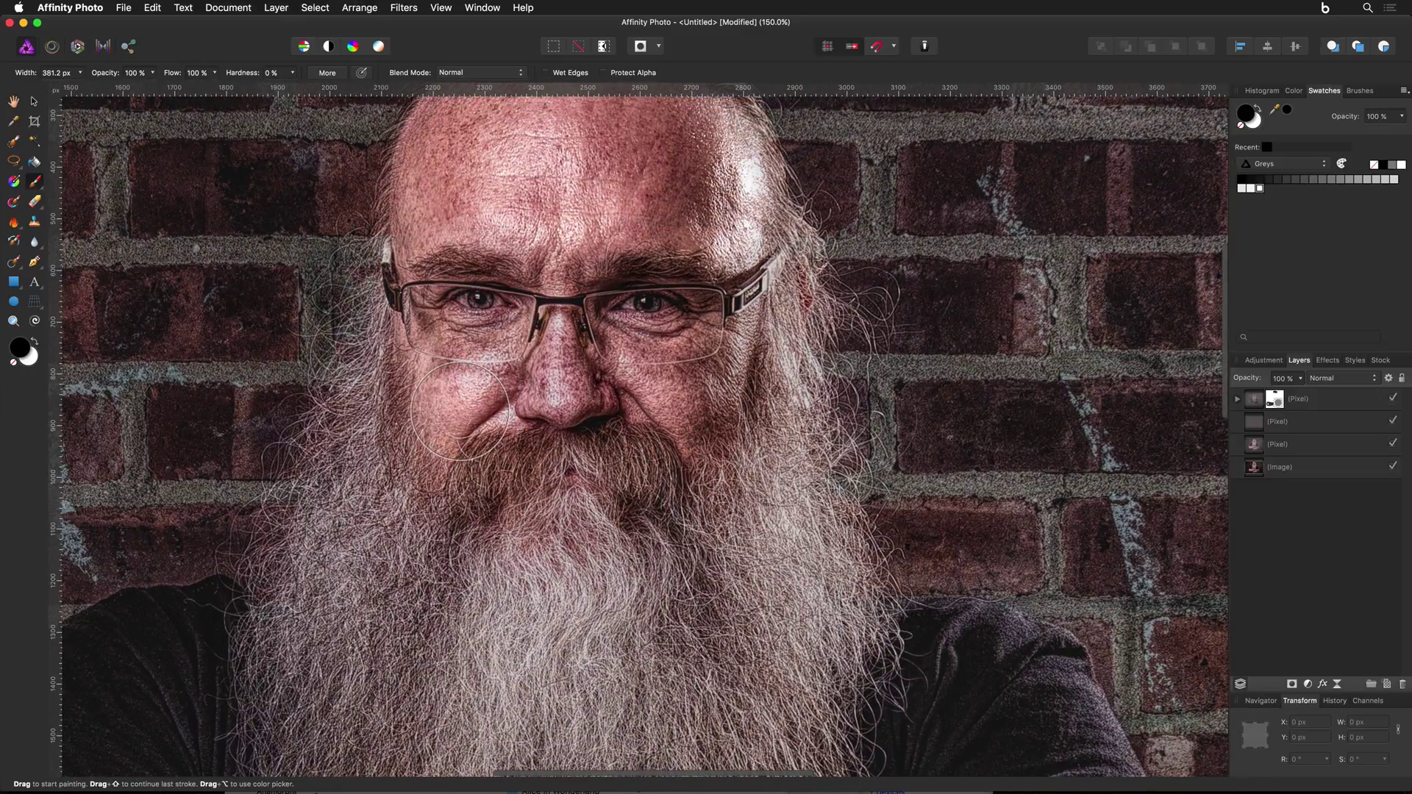
key(bracketleft)
key(bracketleft)
key(bracketleft)
key(bracketleft)
key(bracketleft)
key(bracketleft)
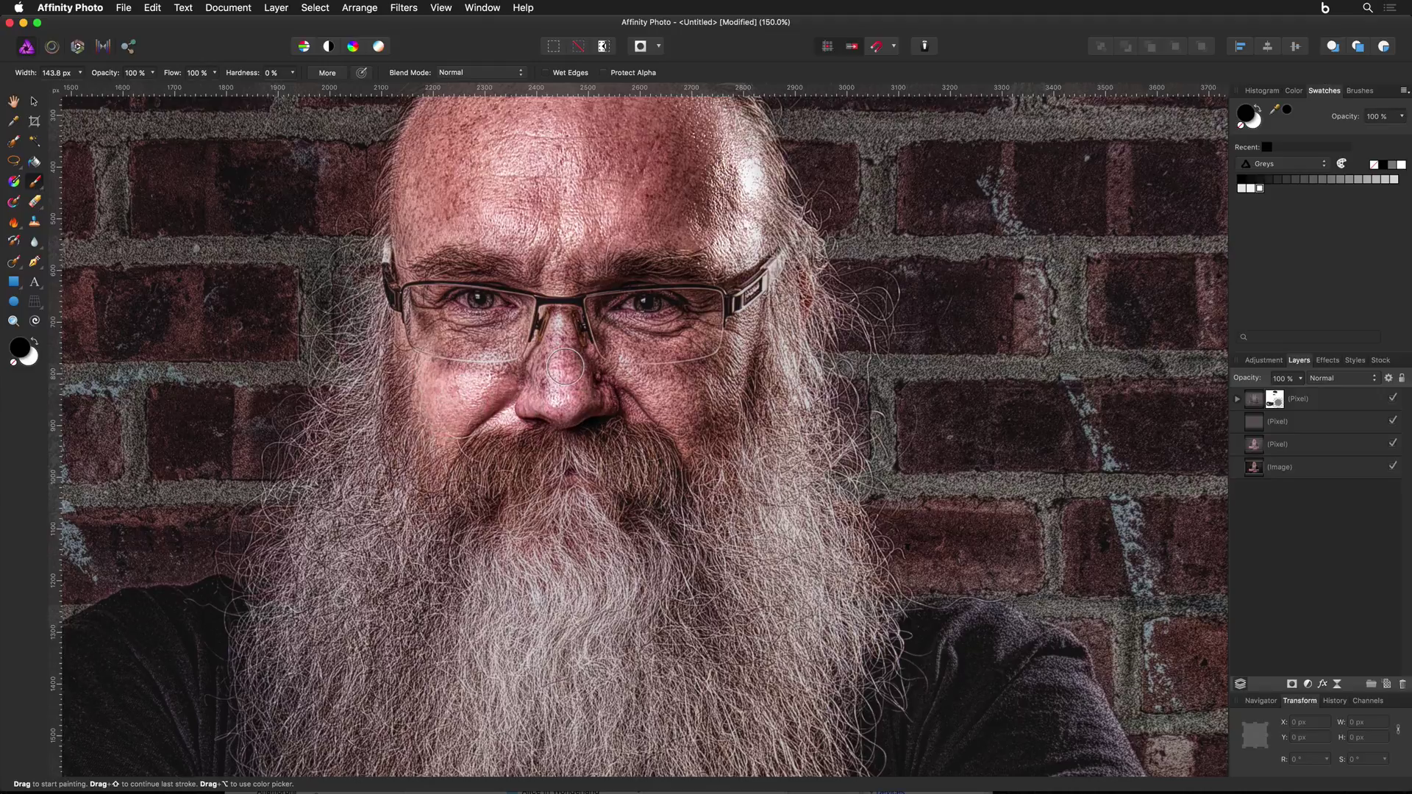
mouse_move(565, 366)
mouse_down()
mouse_move(598, 384)
mouse_move(698, 418)
mouse_move(673, 392)
mouse_move(709, 411)
mouse_move(725, 367)
mouse_move(738, 366)
mouse_move(736, 313)
mouse_move(665, 278)
mouse_move(618, 280)
mouse_move(624, 303)
mouse_move(504, 289)
mouse_move(515, 307)
mouse_move(501, 329)
mouse_move(447, 348)
mouse_move(446, 305)
mouse_move(428, 298)
mouse_move(456, 278)
mouse_move(526, 288)
mouse_move(474, 260)
mouse_move(417, 258)
mouse_move(611, 279)
mouse_move(595, 280)
mouse_move(709, 267)
mouse_move(636, 253)
mouse_move(704, 235)
mouse_move(736, 214)
mouse_up()
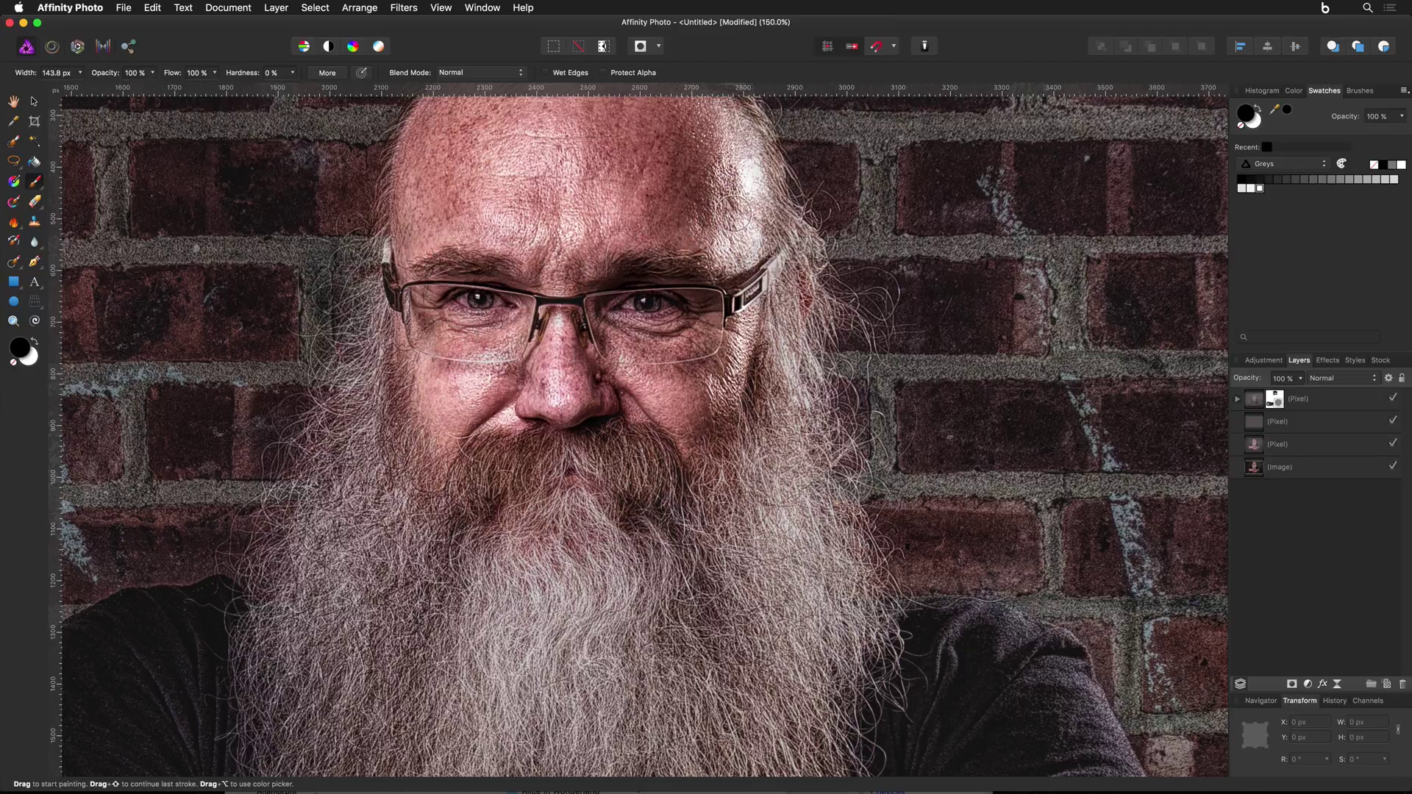
scroll(734, 221, up, 3)
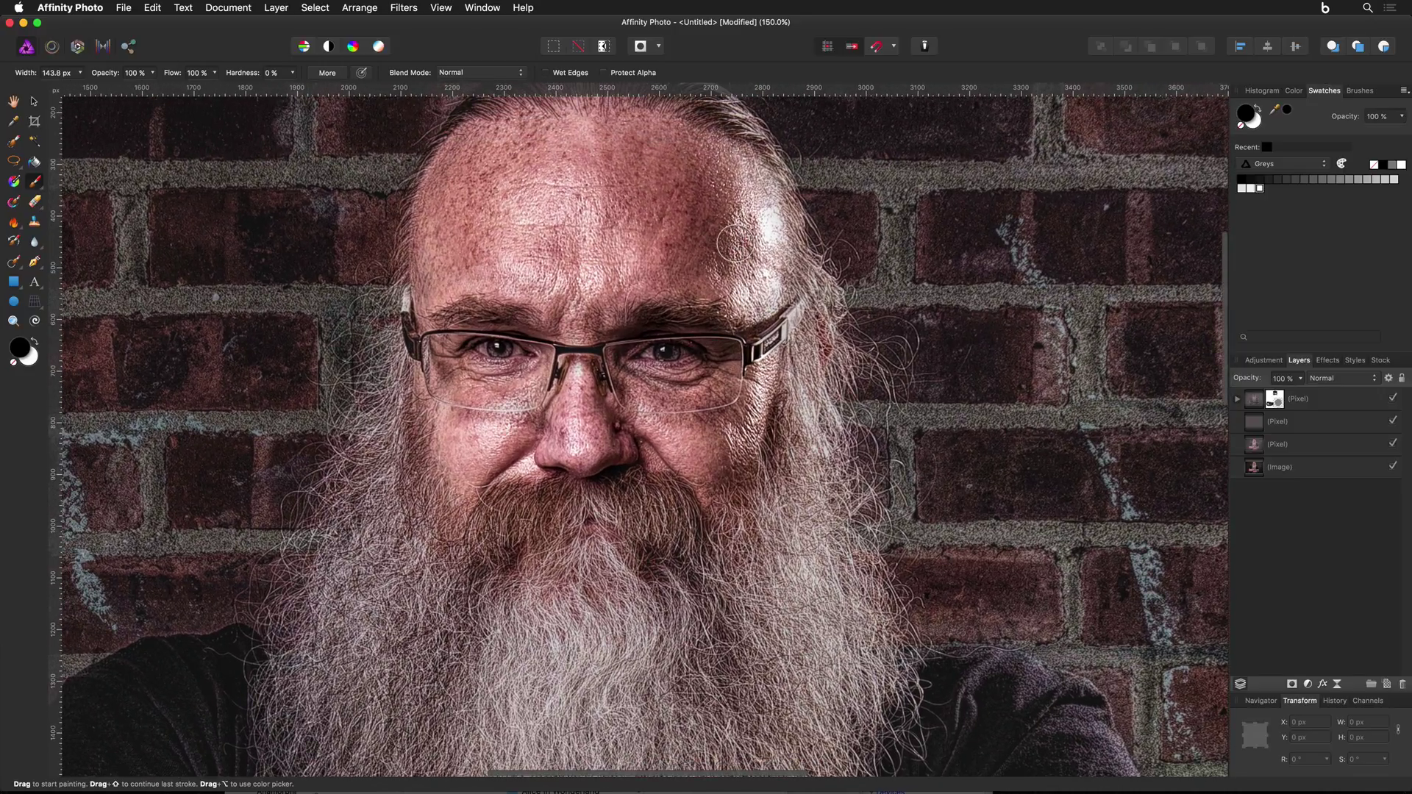
key(super+minus)
key(super+minus)
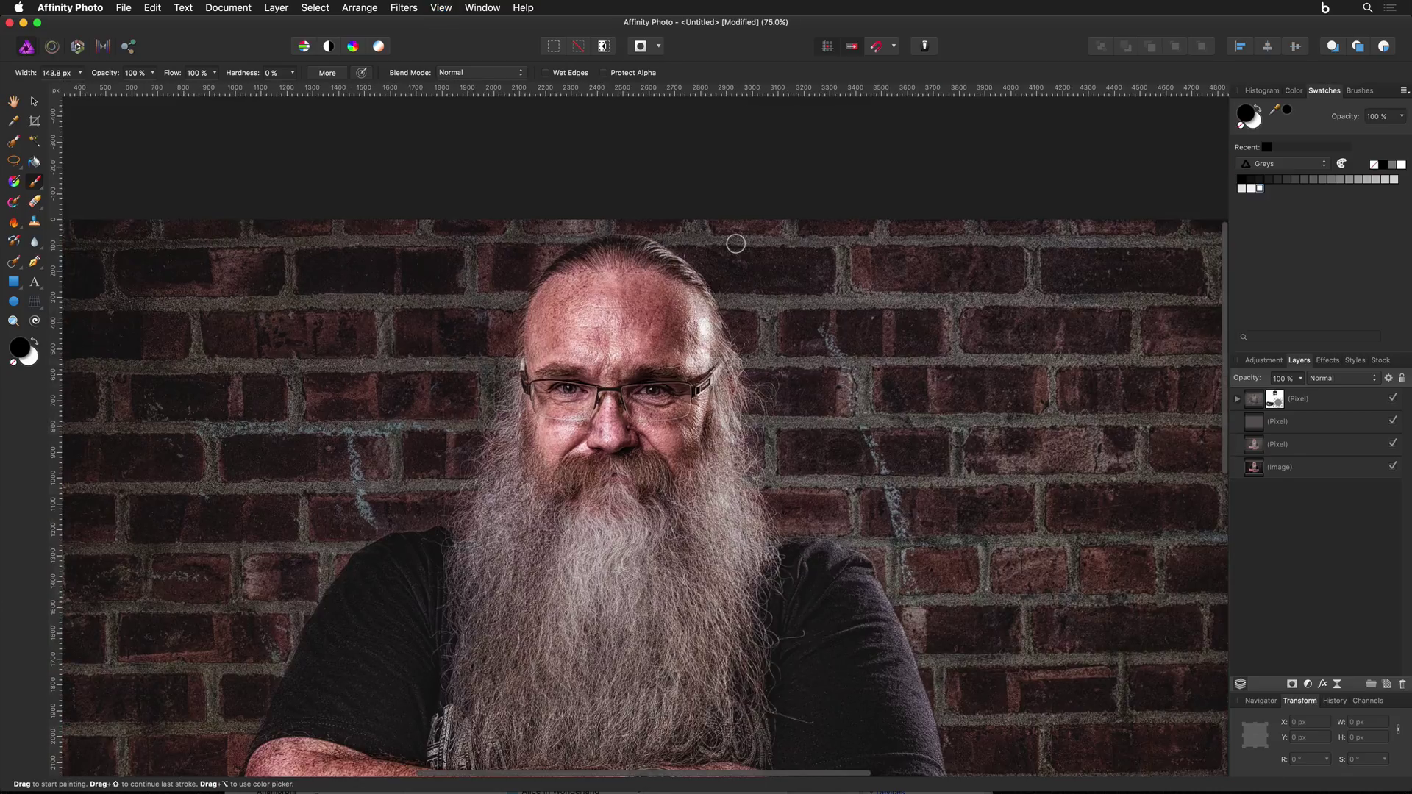
- Zoom out and pan so the whole masked tone-mapped portrait fits the window for review
key(super+minus)
drag(743, 422, 726, 331)
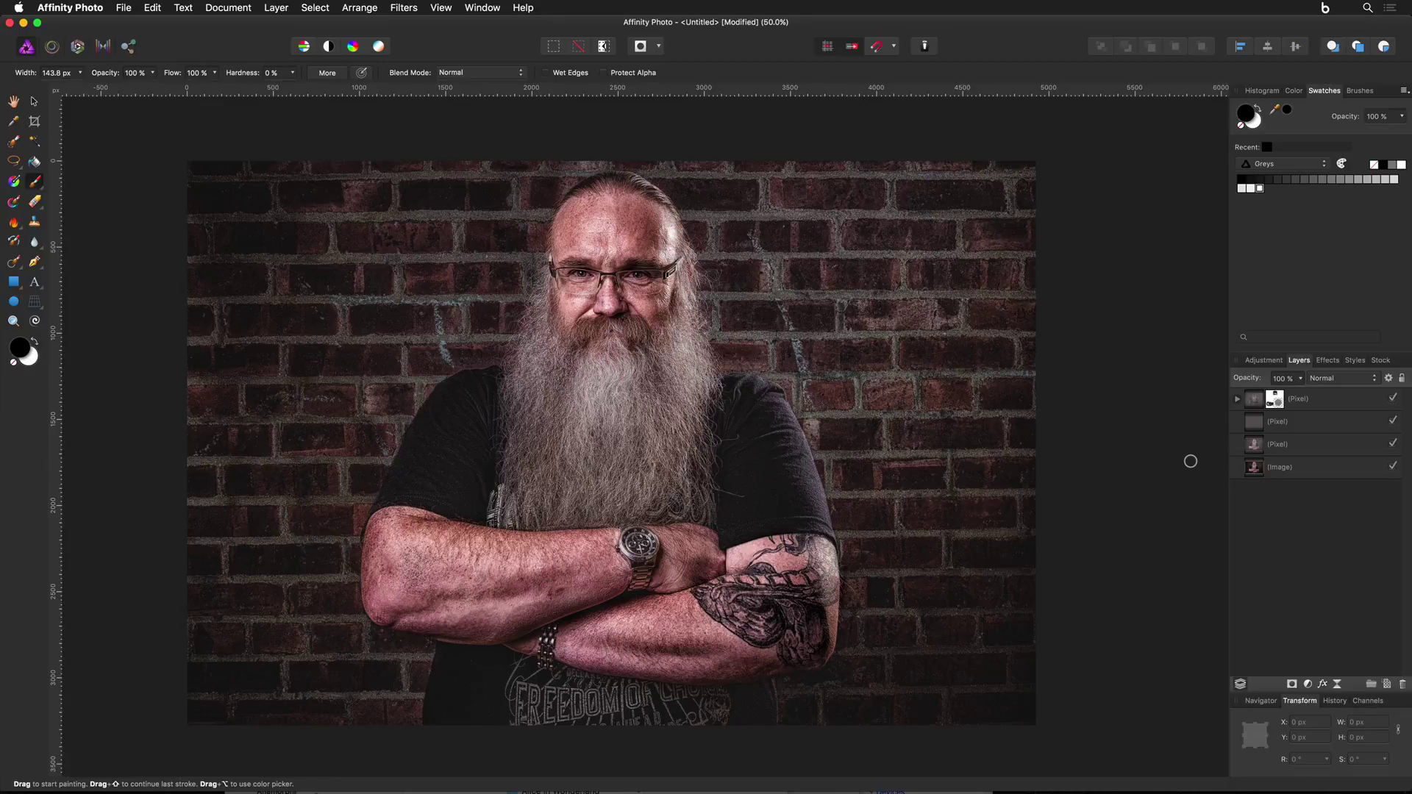
key(super+plus)
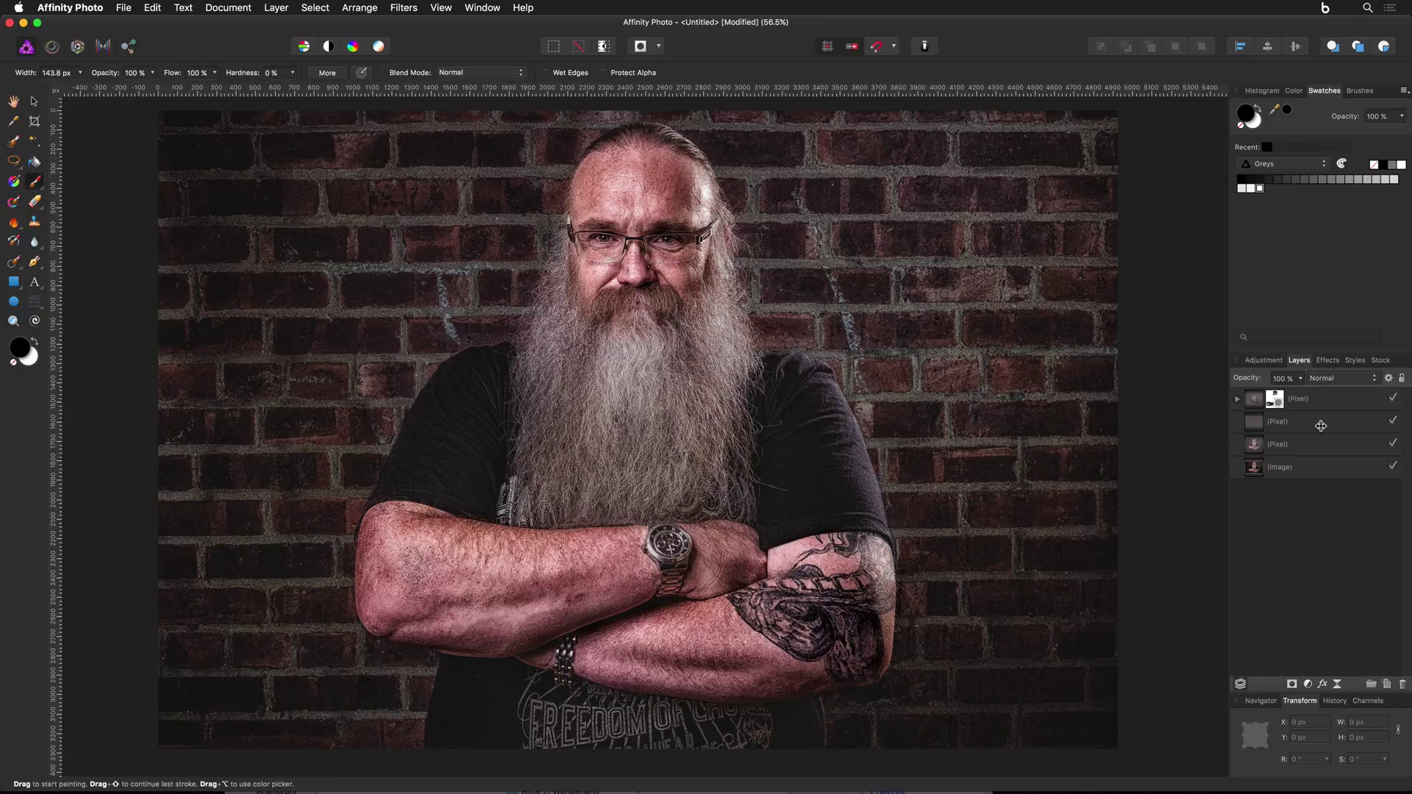
click(1393, 398)
click(1393, 422)
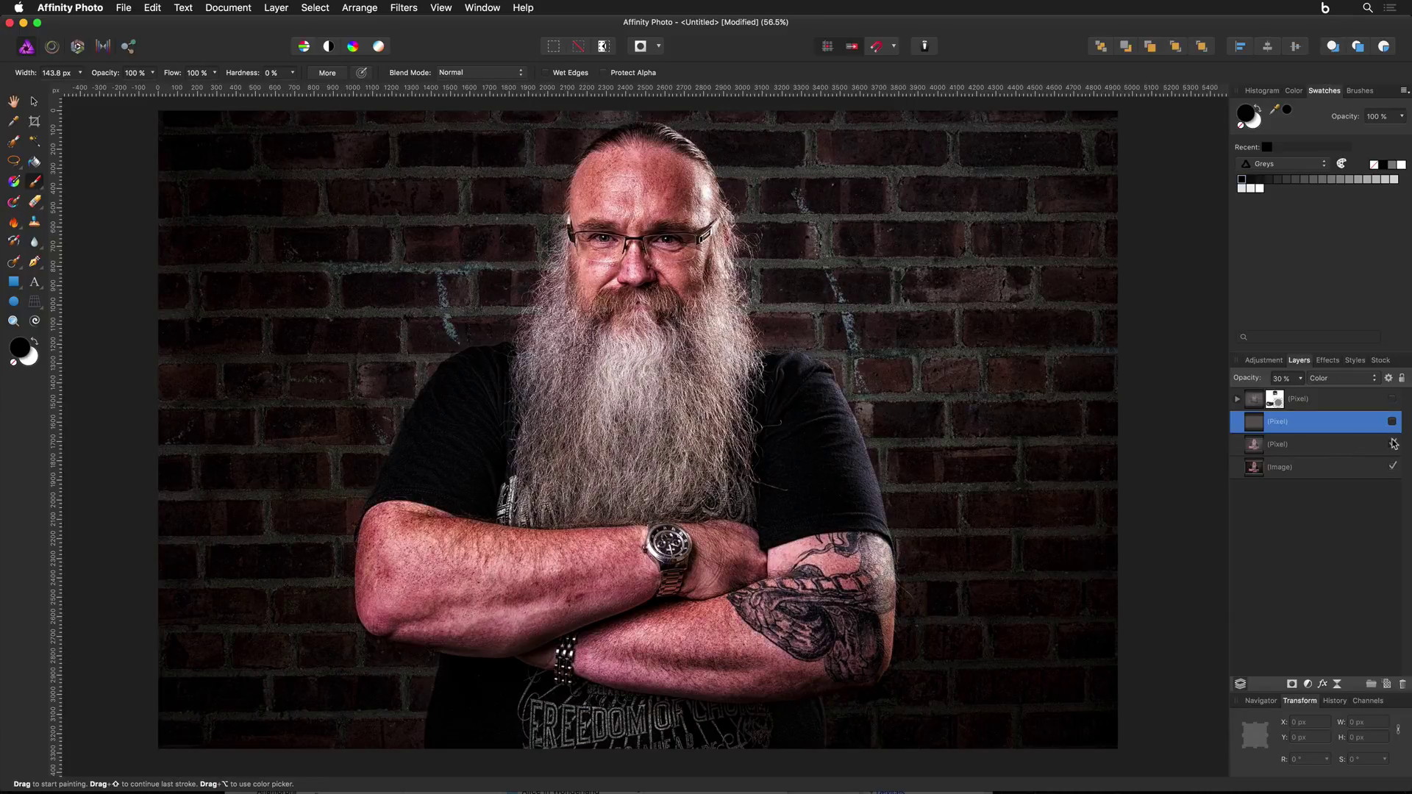
click(1393, 444)
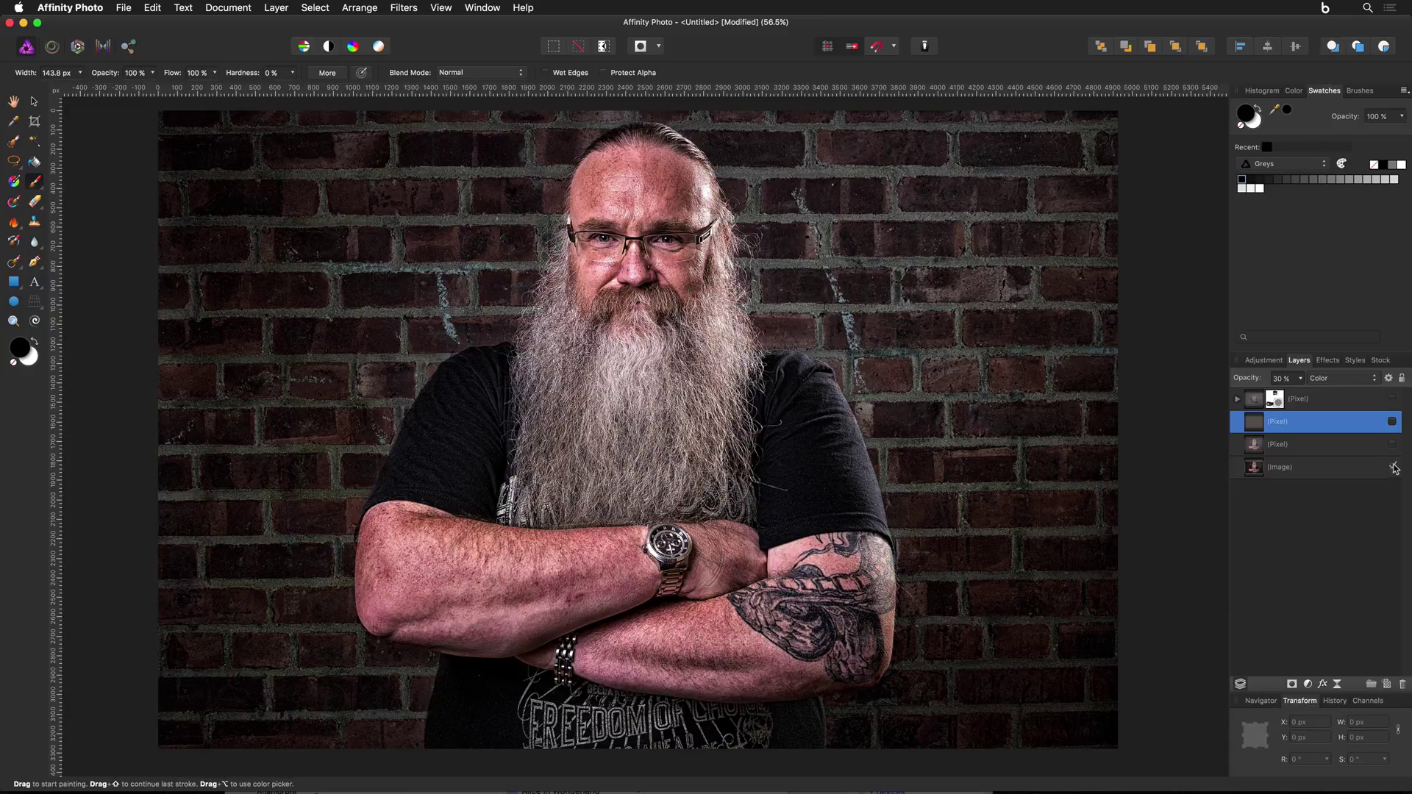
click(1393, 445)
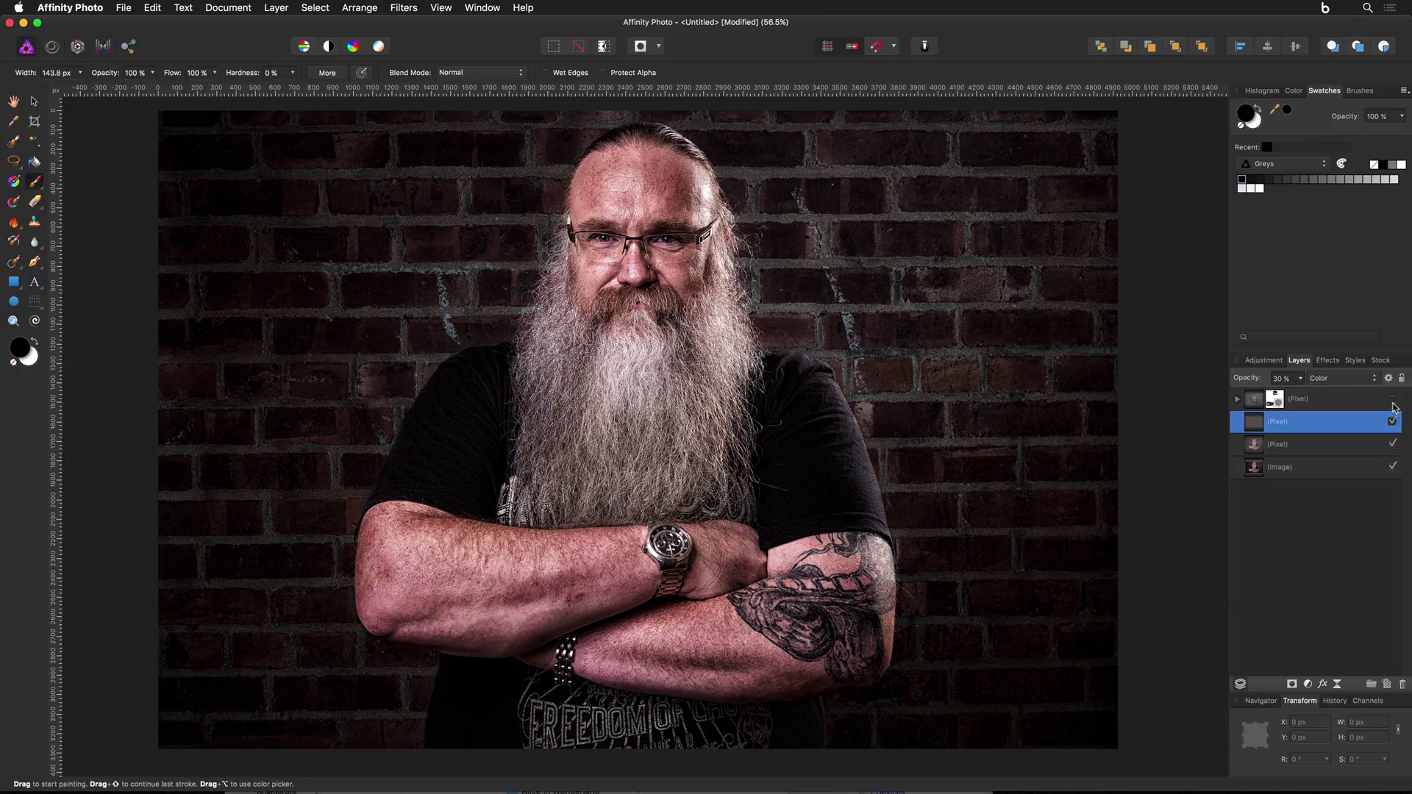
click(1393, 400)
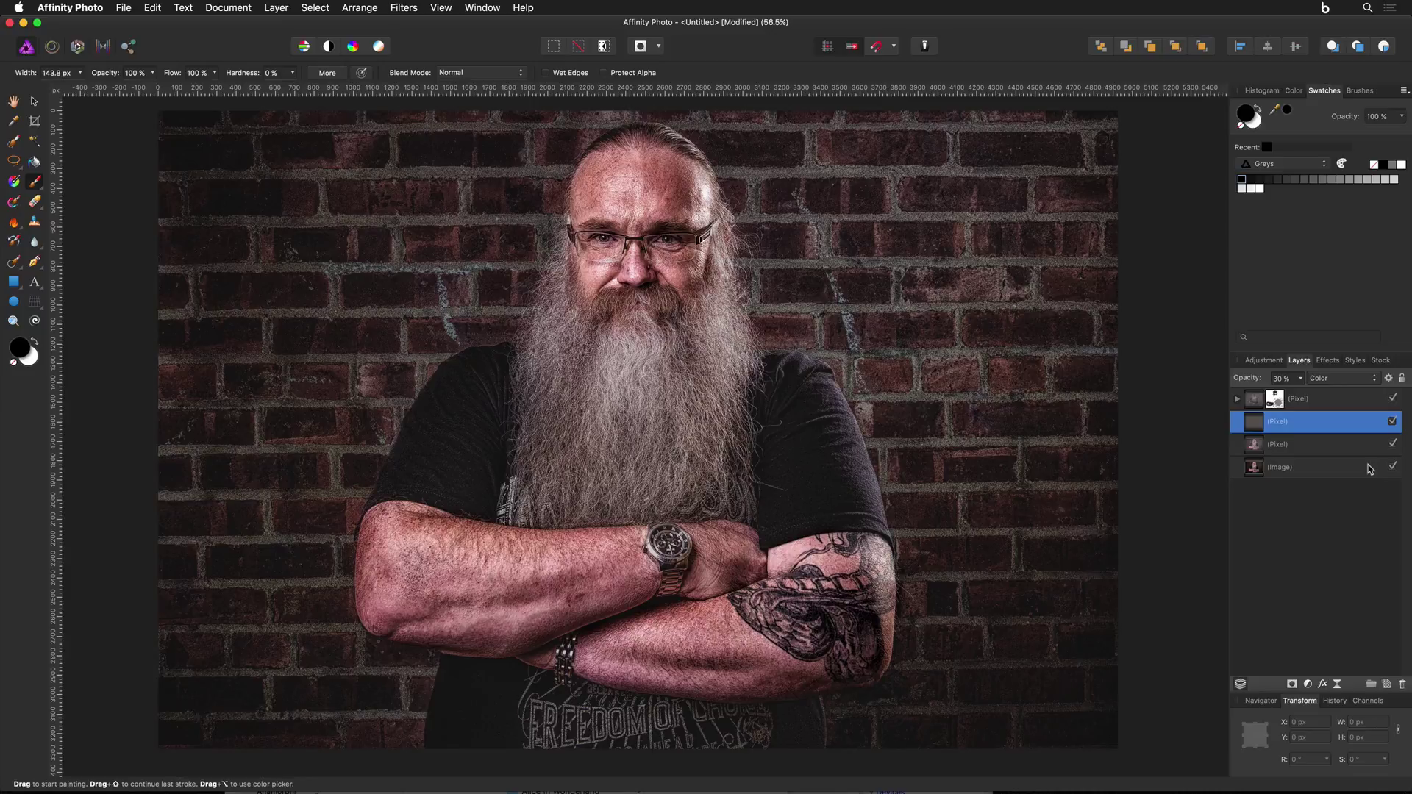